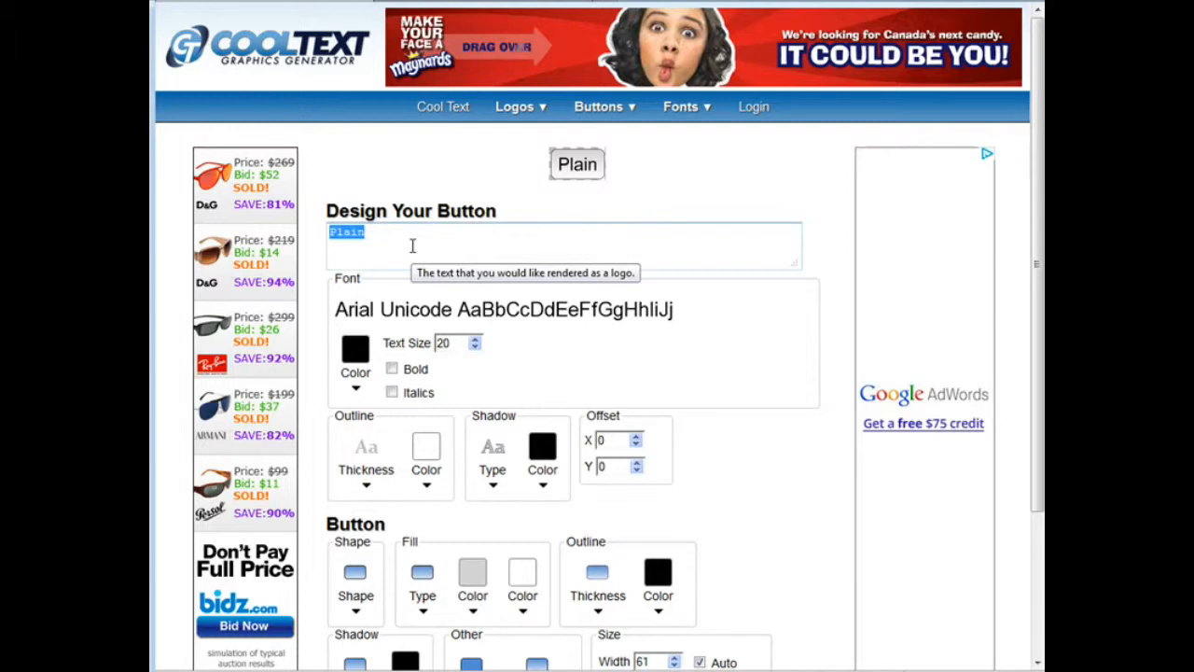
# Replace the button's placeholder text with "Continue".
pyautogui.write('Coo')
pyautogui.write('l')
pyautogui.write('inue')
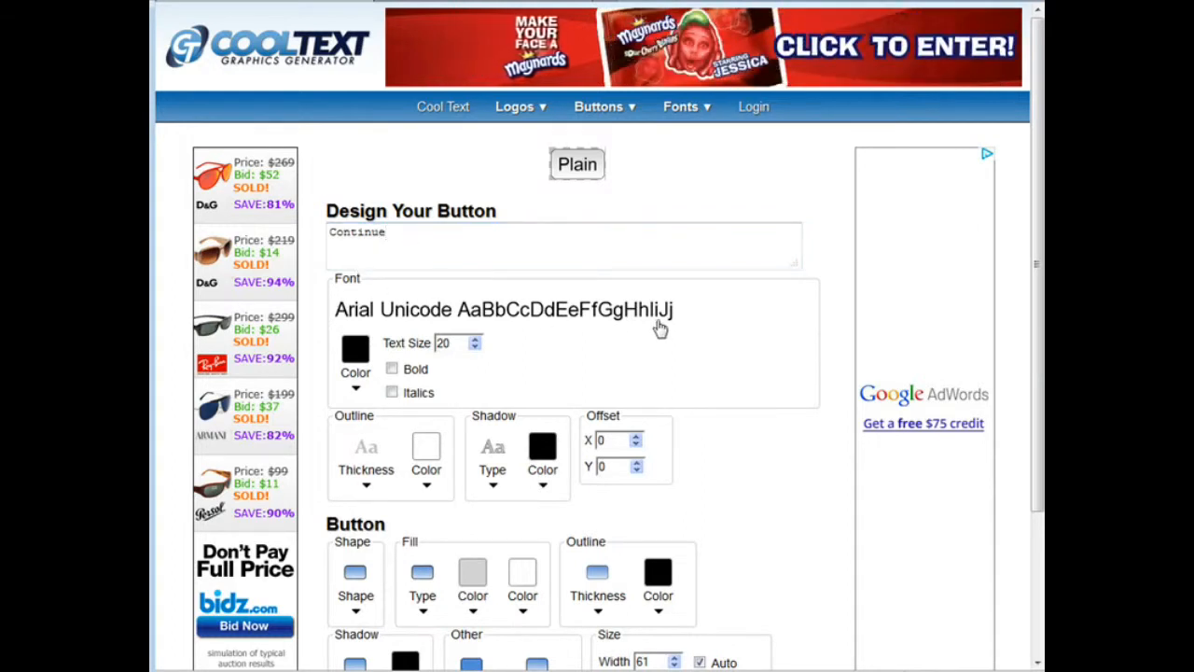
# Browse the International and Stylish font categories and choose the King Richard font for the button text.
pyautogui.click(579, 318)
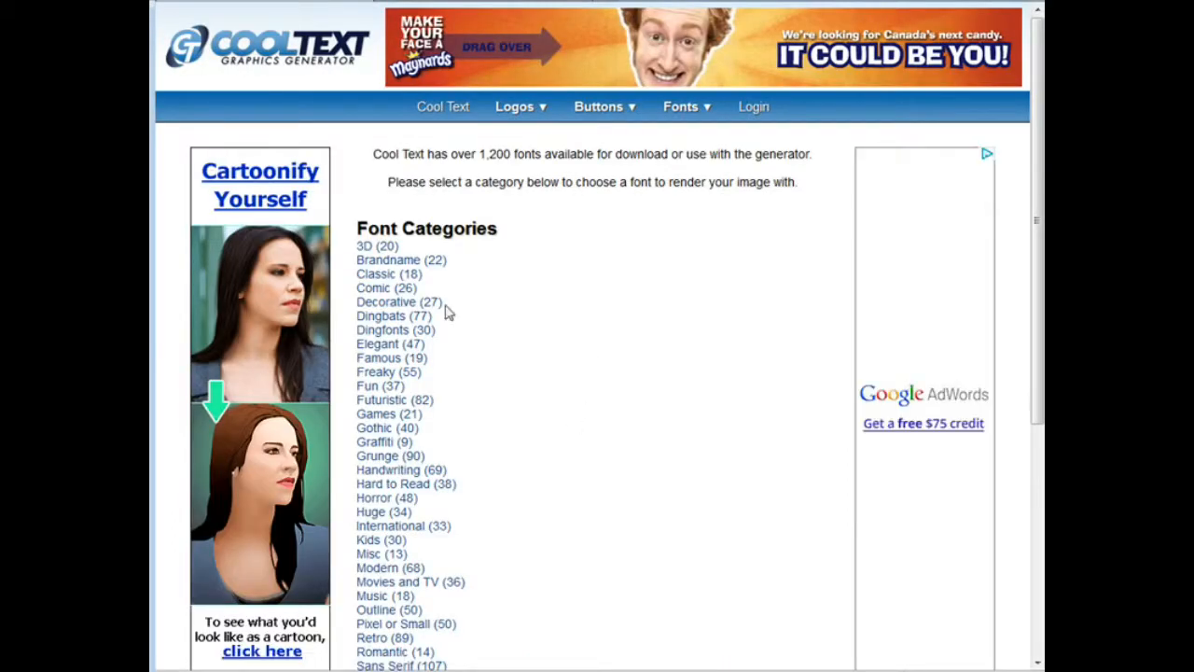
pyautogui.scroll(-2, 417, 313)
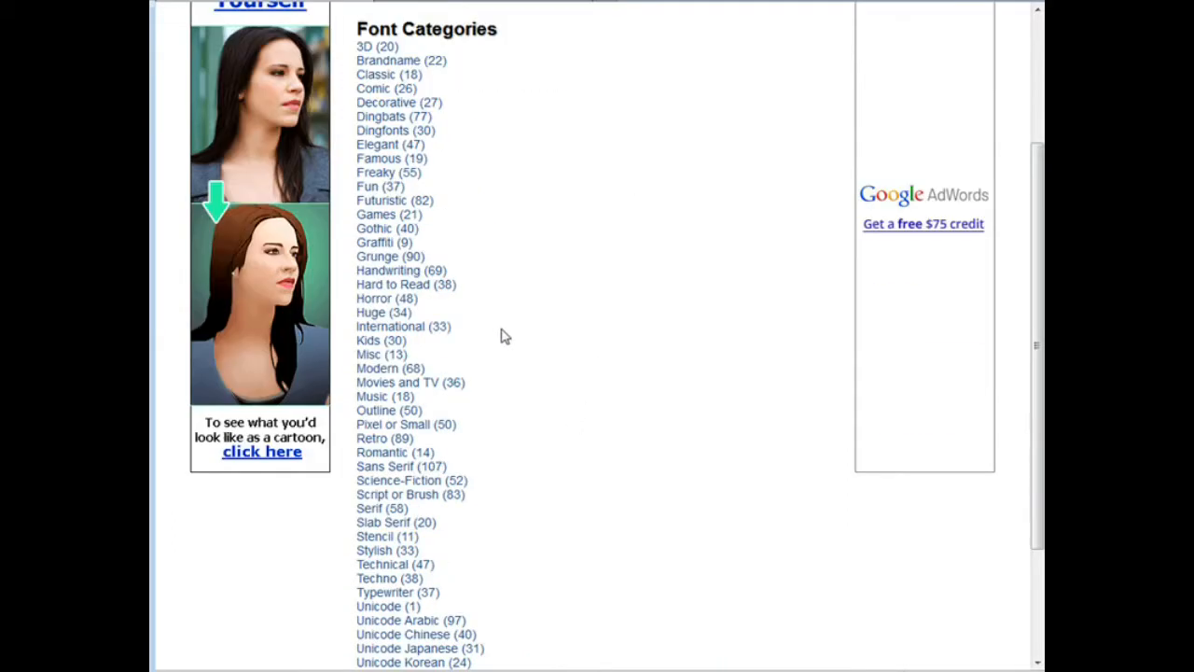
pyautogui.click(402, 327)
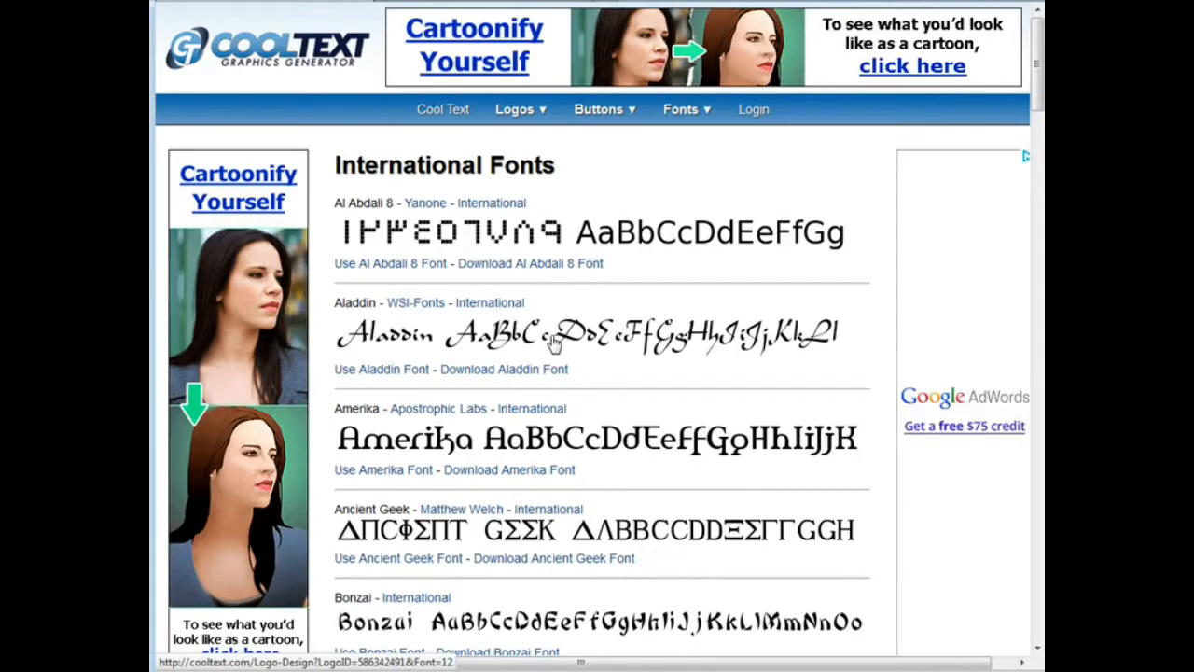
pyautogui.scroll(-10, 585, 342)
pyautogui.scroll(-20, 584, 342)
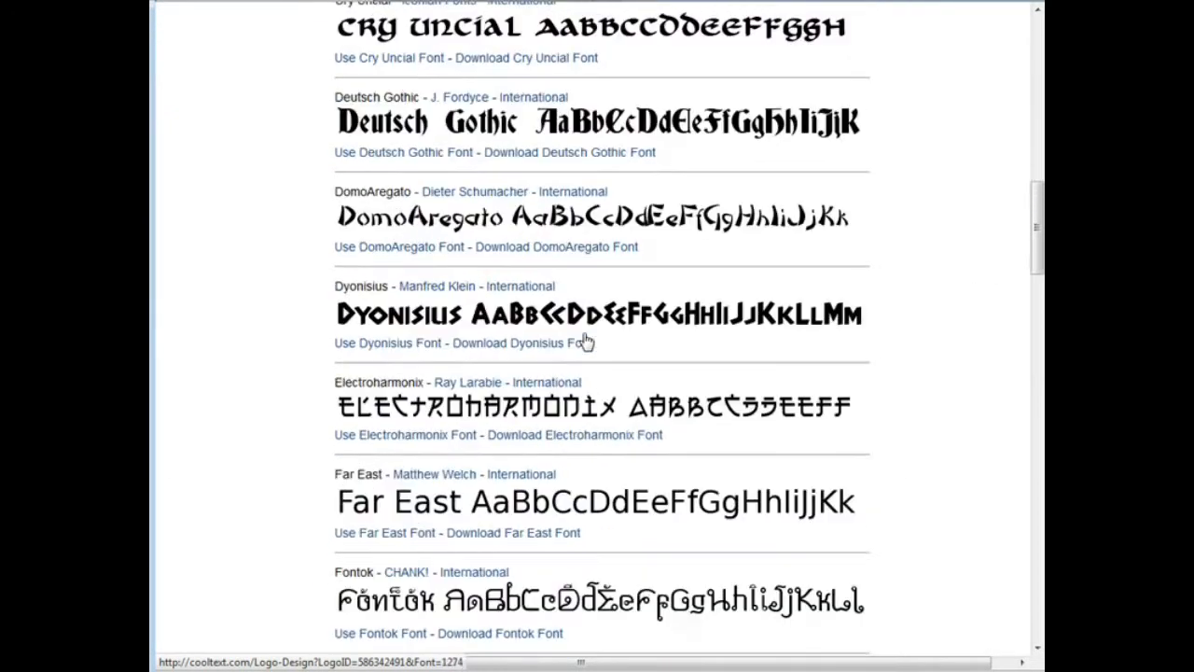
pyautogui.scroll(-10, 588, 342)
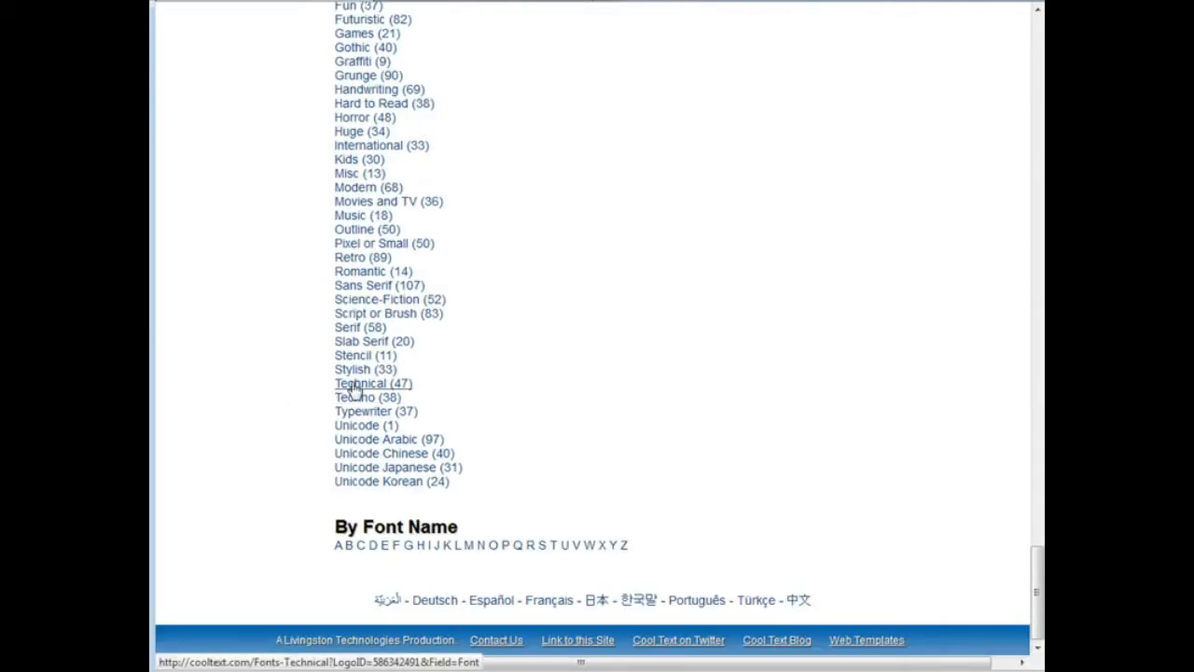
pyautogui.click(354, 374)
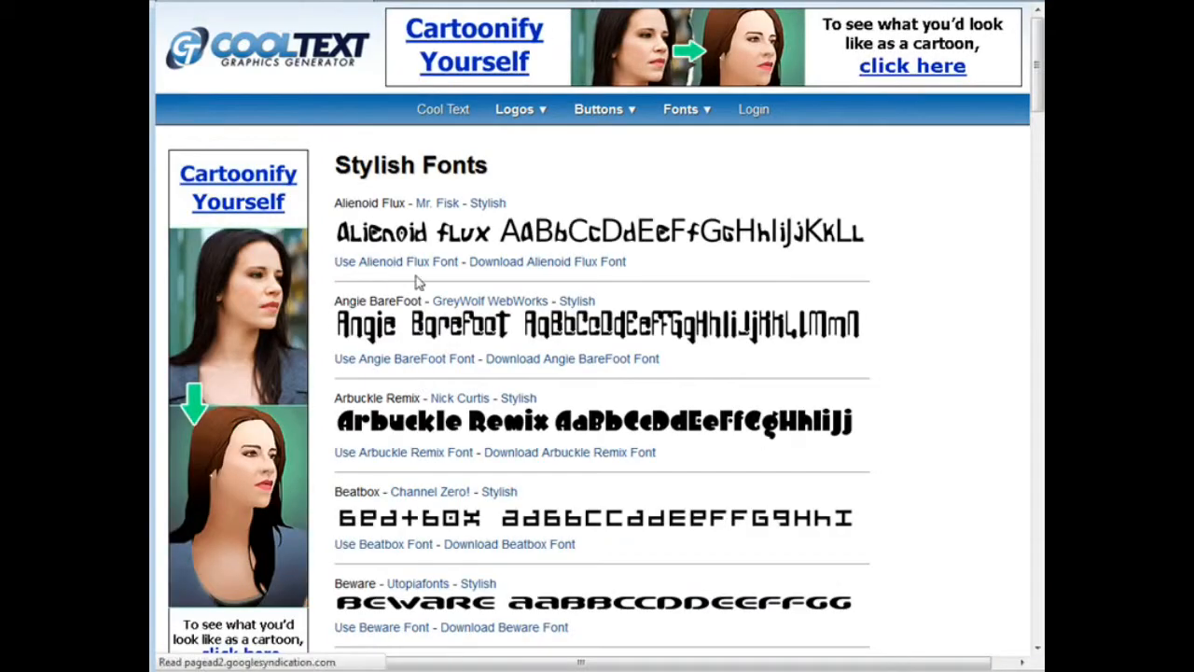
pyautogui.scroll(-15, 519, 422)
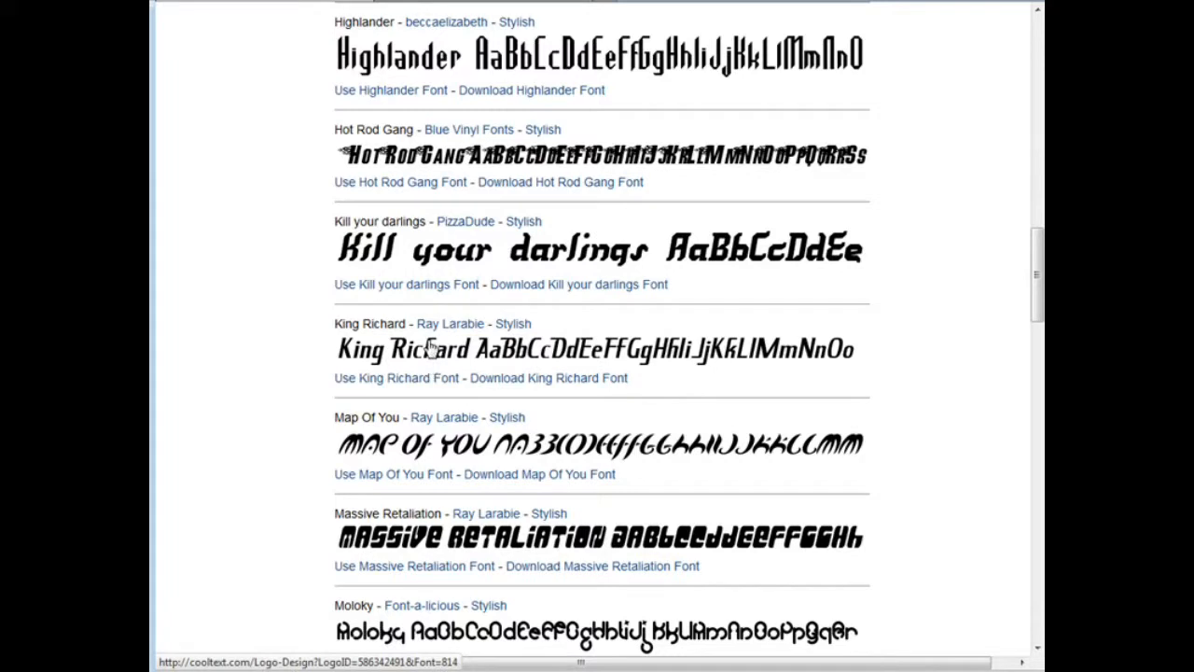
pyautogui.click(545, 378)
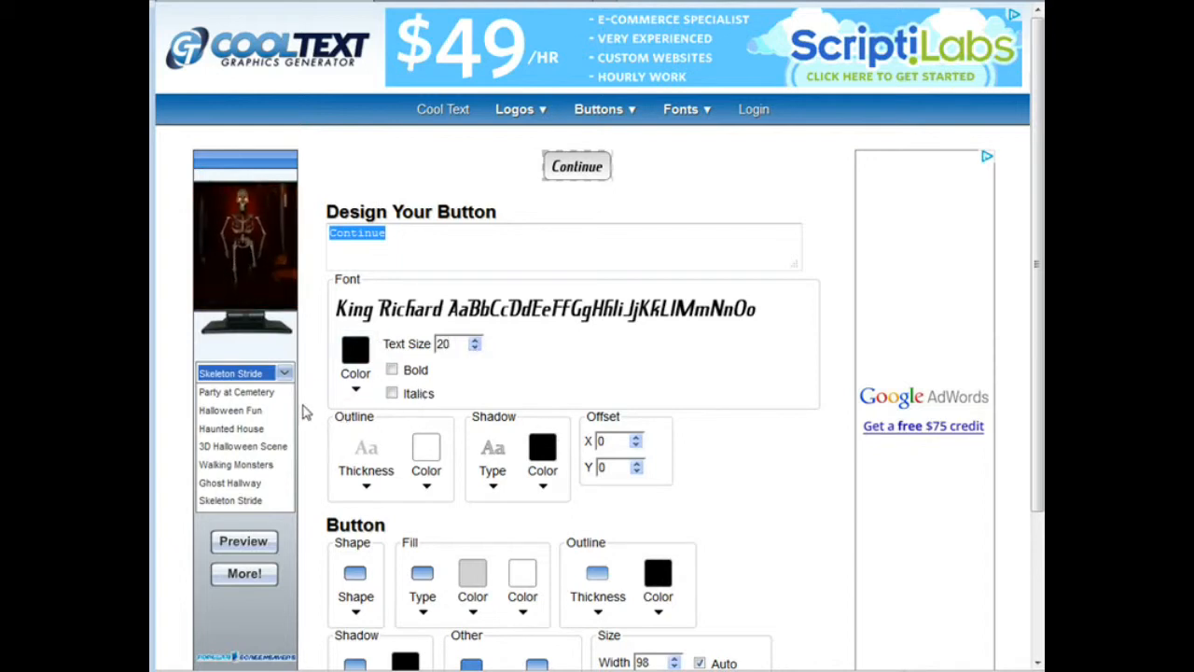
# Italicize the button text and set the button's fill type to HorizontalGradient.
pyautogui.click(392, 394)
pyautogui.scroll(-2, 519, 382)
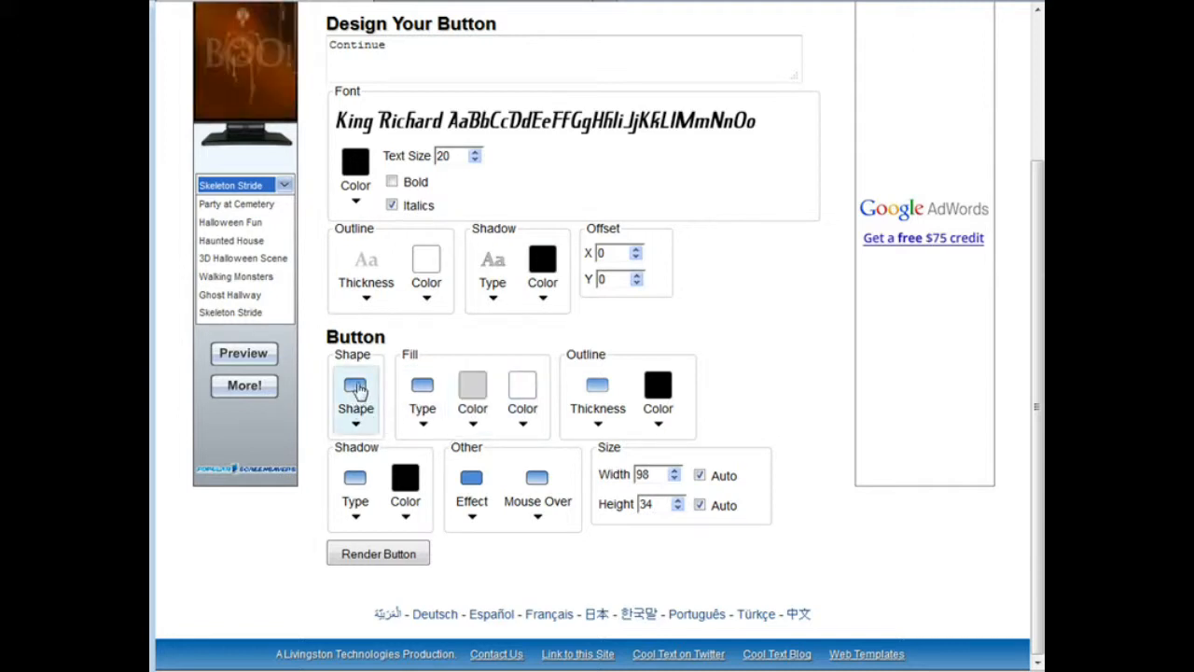
pyautogui.click(419, 390)
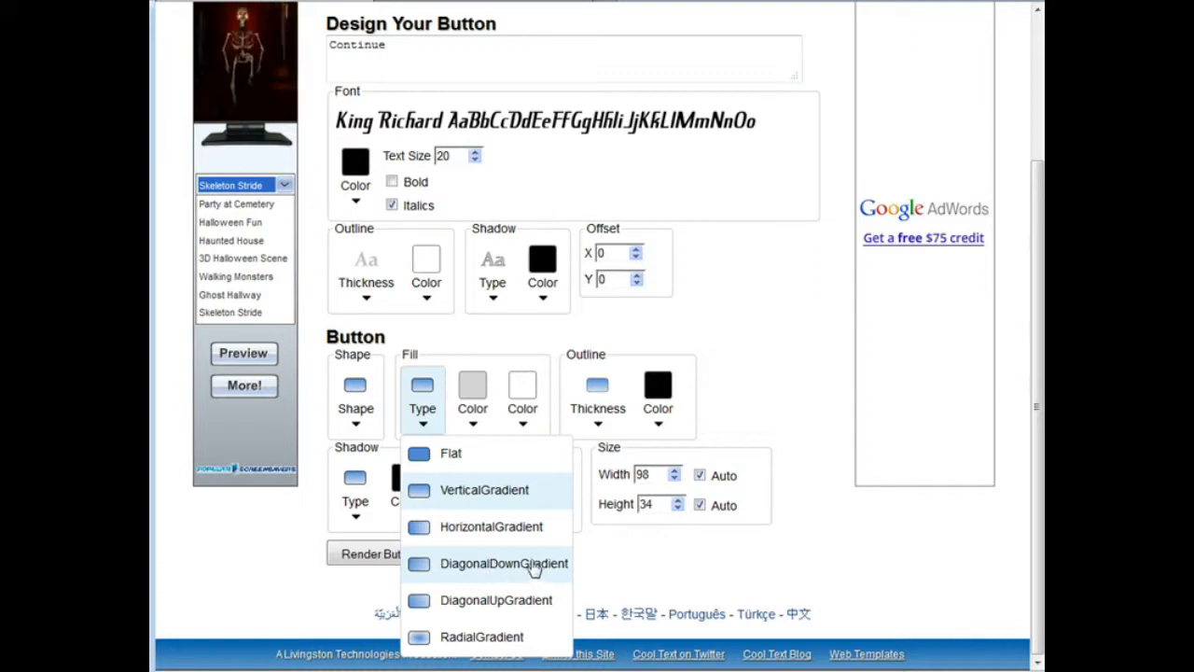
pyautogui.click(526, 528)
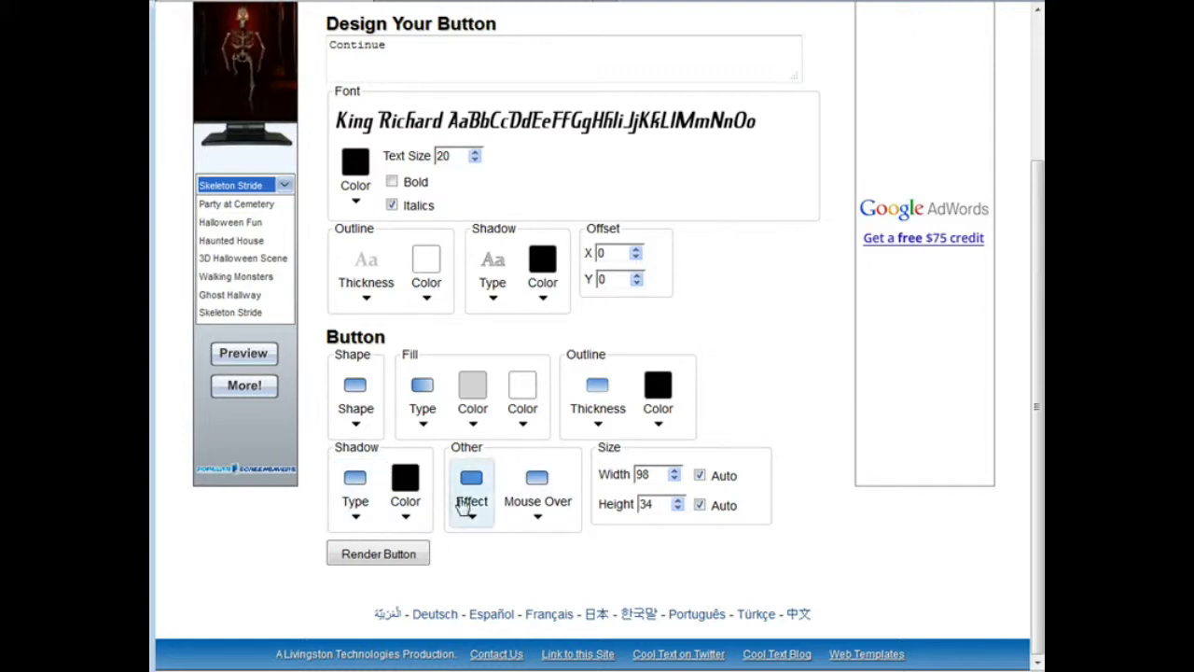
# Set the button's mouse-over effect to Spot and render the button.
pyautogui.click(539, 520)
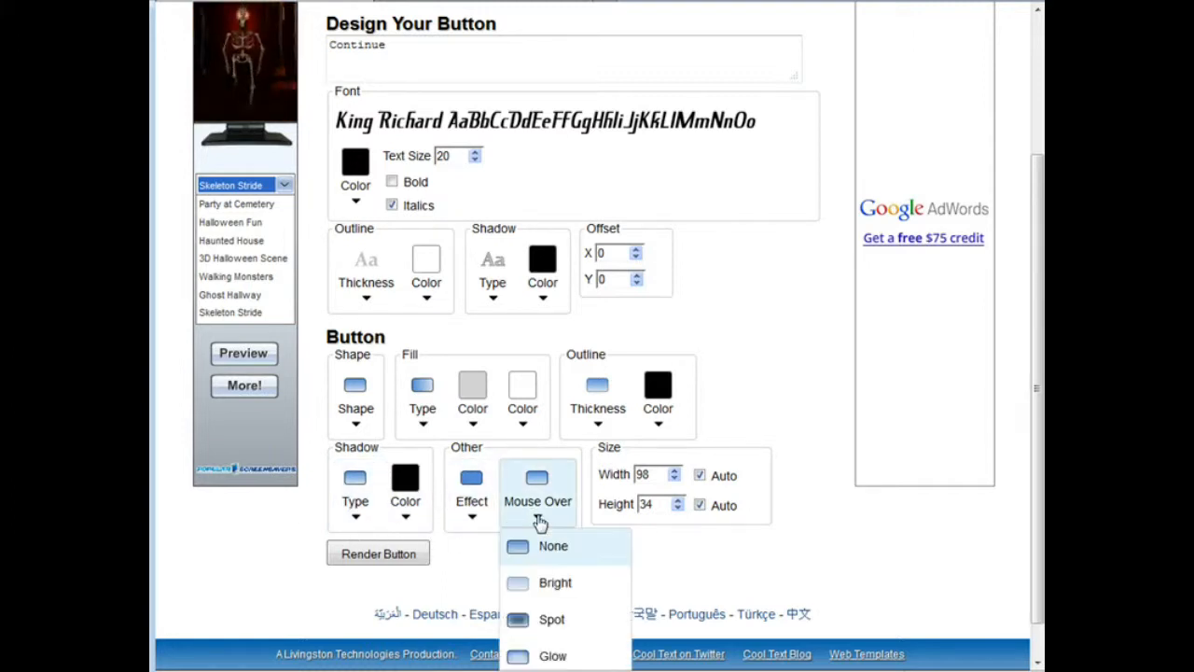
pyautogui.click(554, 621)
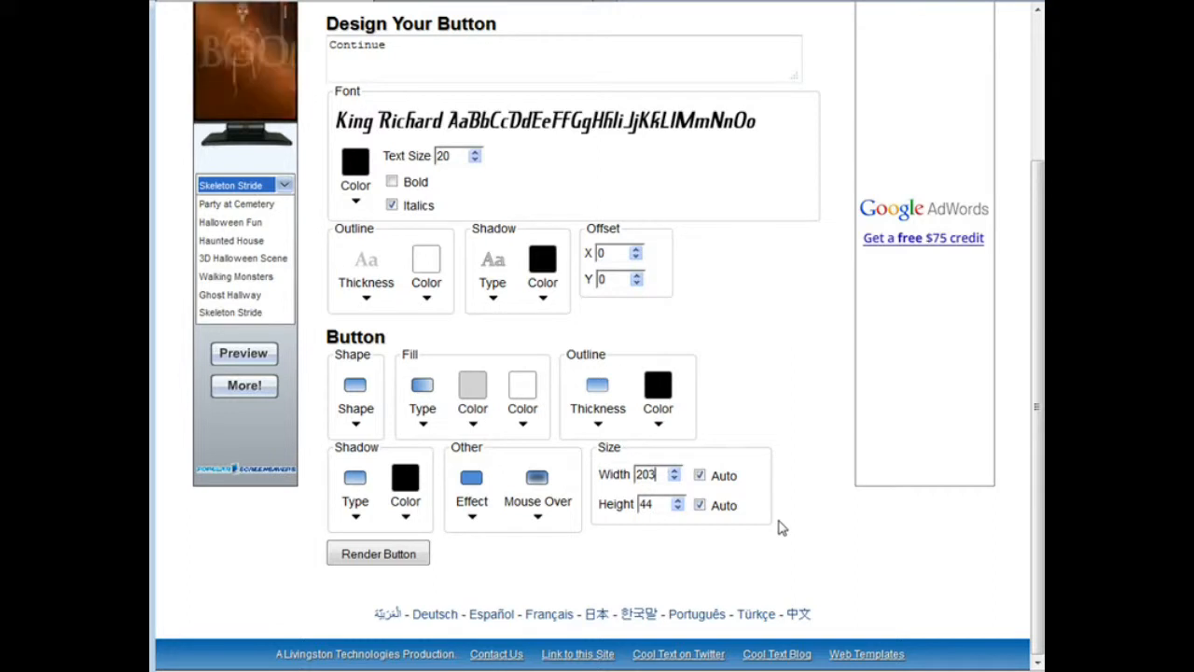
pyautogui.click(395, 553)
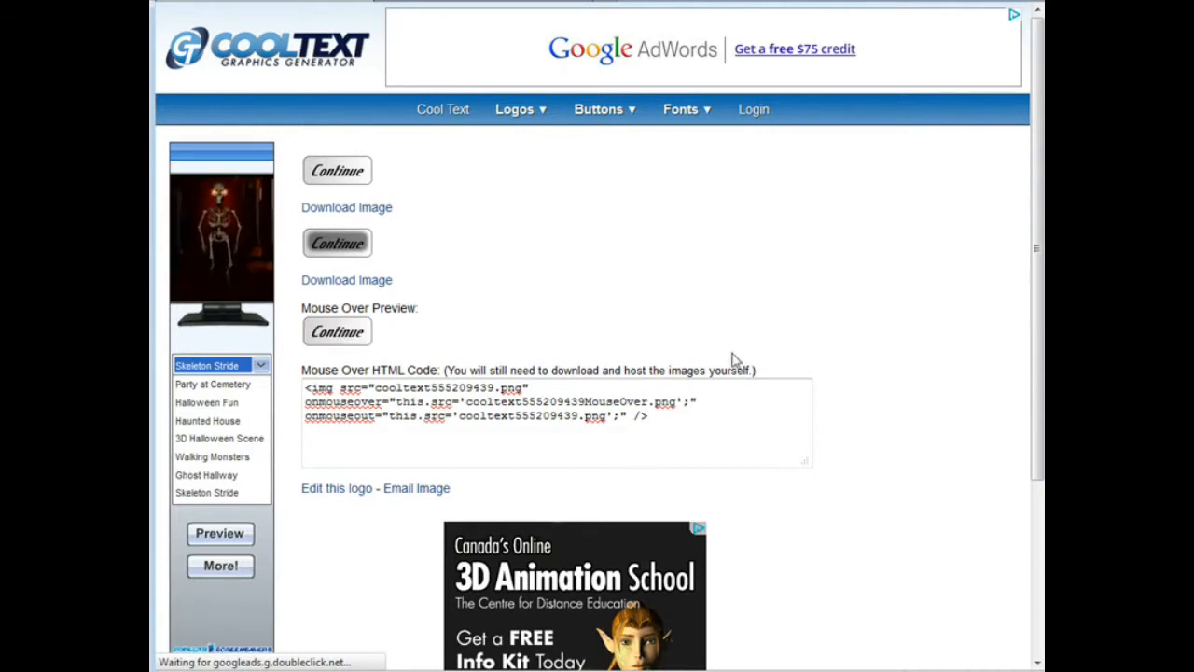
# Download the normal Continue button image, cooltext555209439.png, into the images folder of test-site.
pyautogui.scroll(-3, 817, 373)
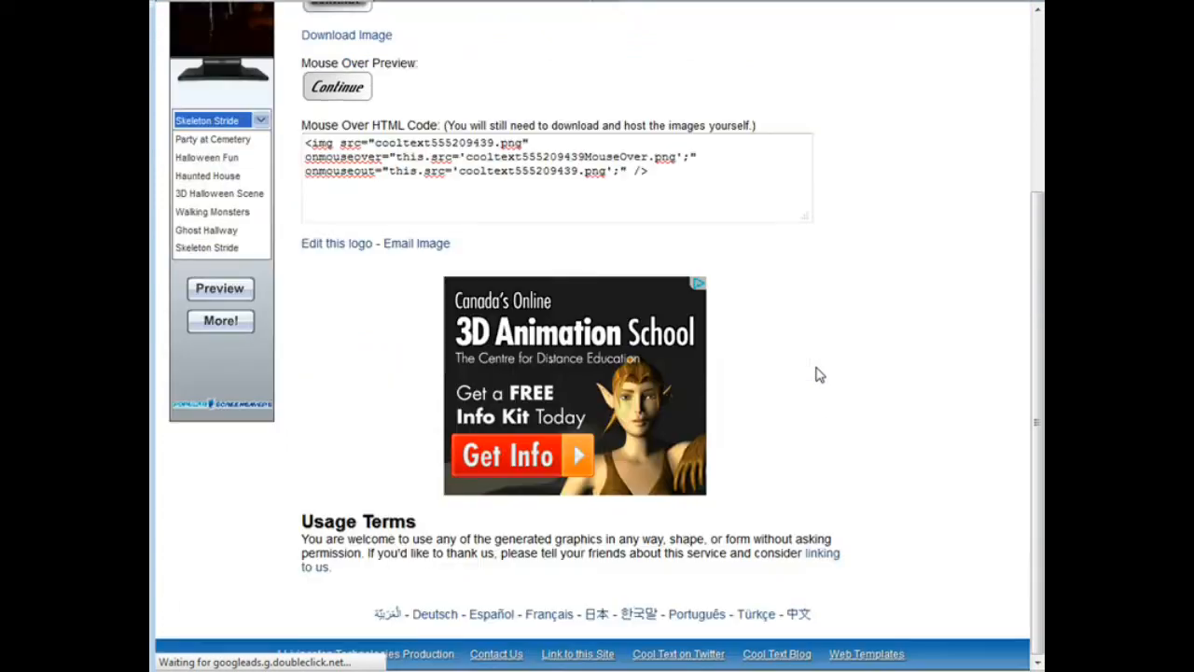
pyautogui.scroll(3, 818, 373)
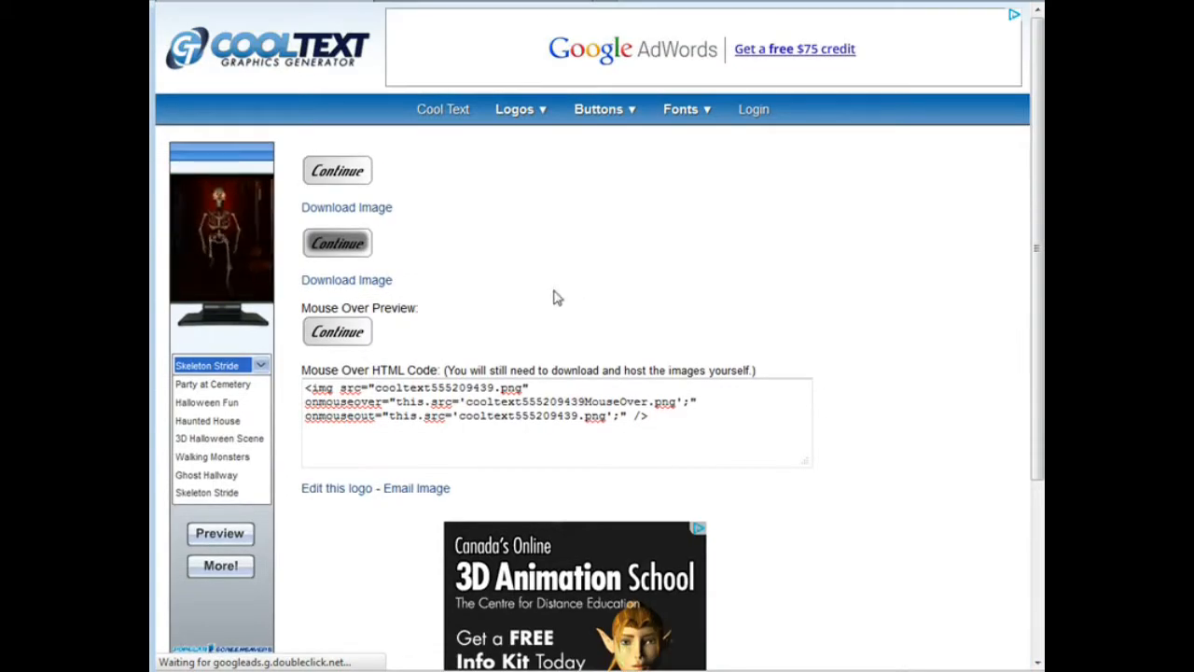
pyautogui.click(382, 214)
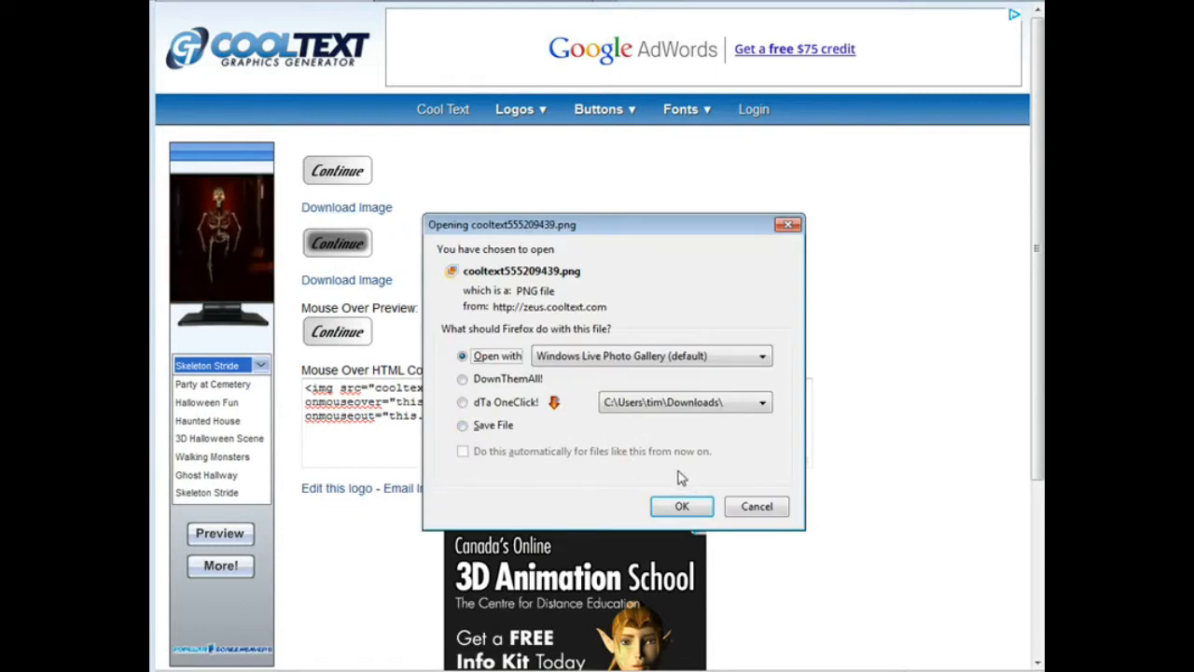
pyautogui.click(464, 427)
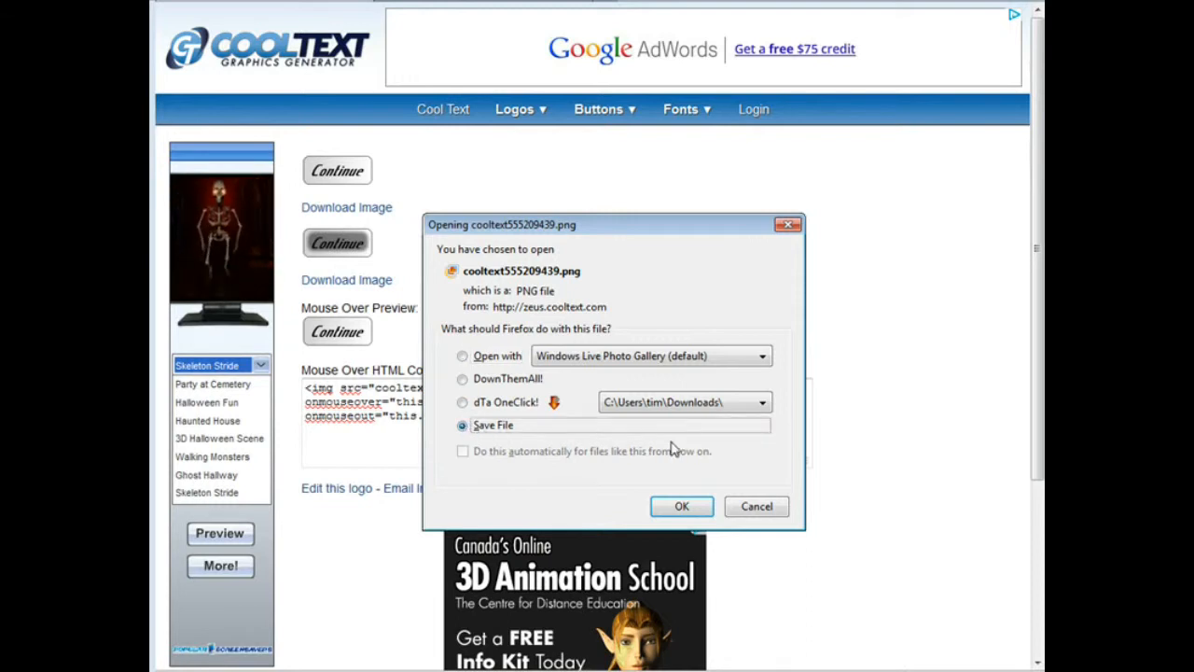
pyautogui.click(684, 507)
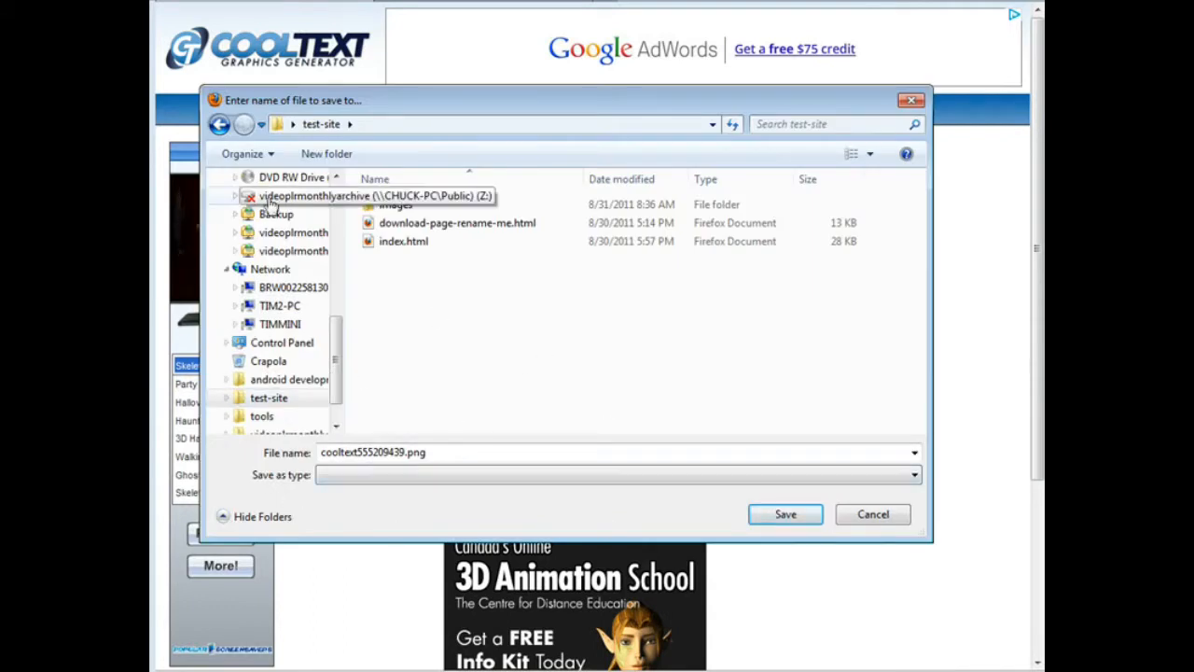
pyautogui.doubleClick(394, 206)
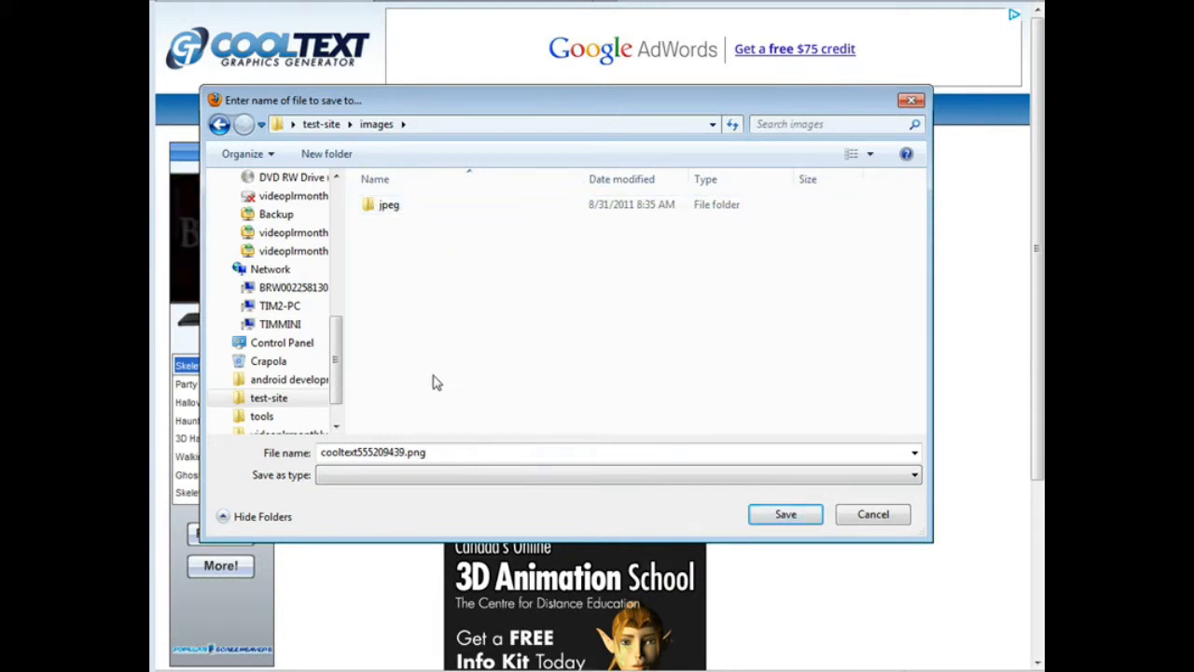
pyautogui.click(787, 515)
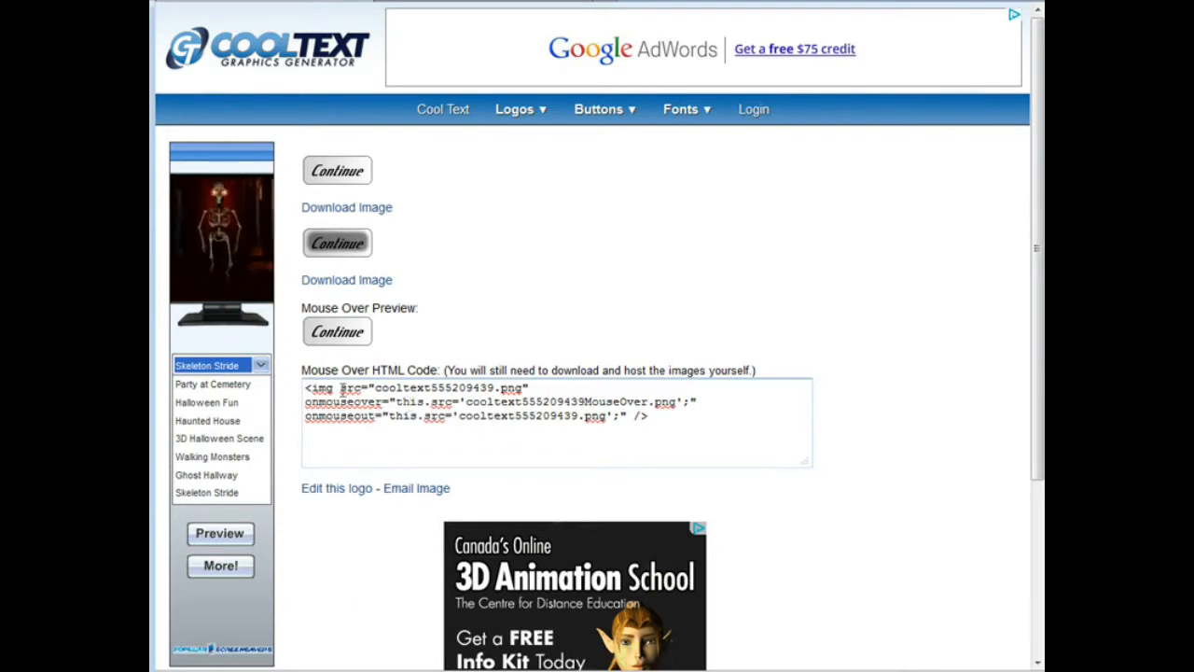
# Copy the complete mouse-over HTML code, paste it into a new Notepad document and return to the button page.
pyautogui.moveTo(319, 388); pyautogui.dragTo(681, 429)
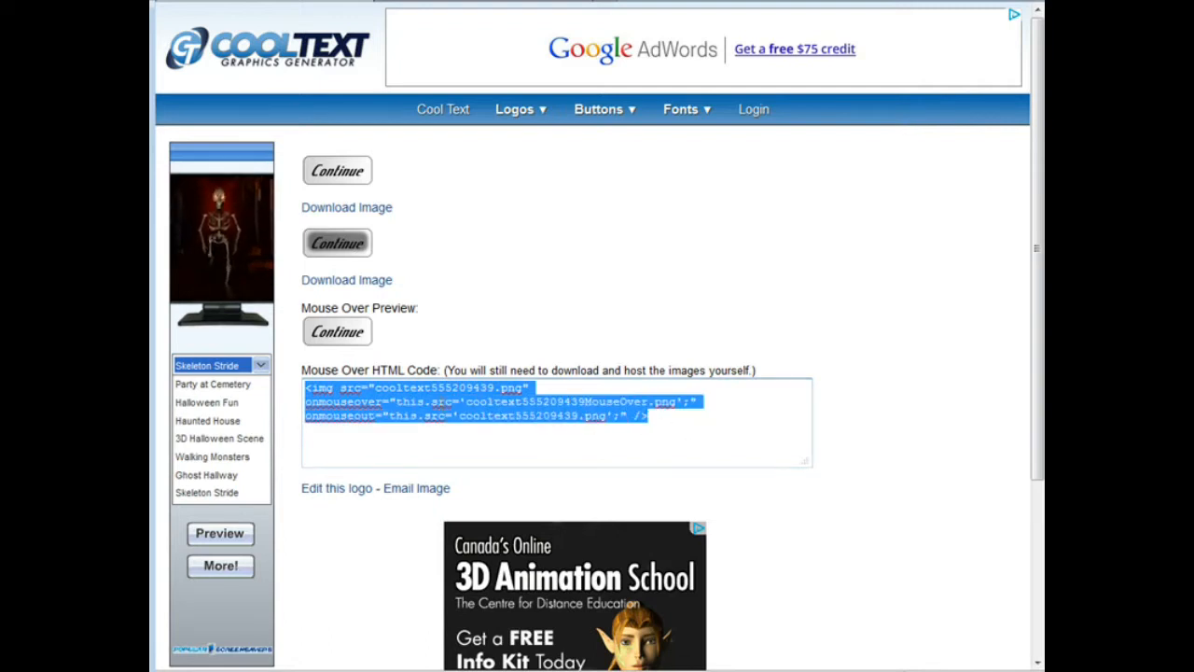
pyautogui.rightClick(435, 402)
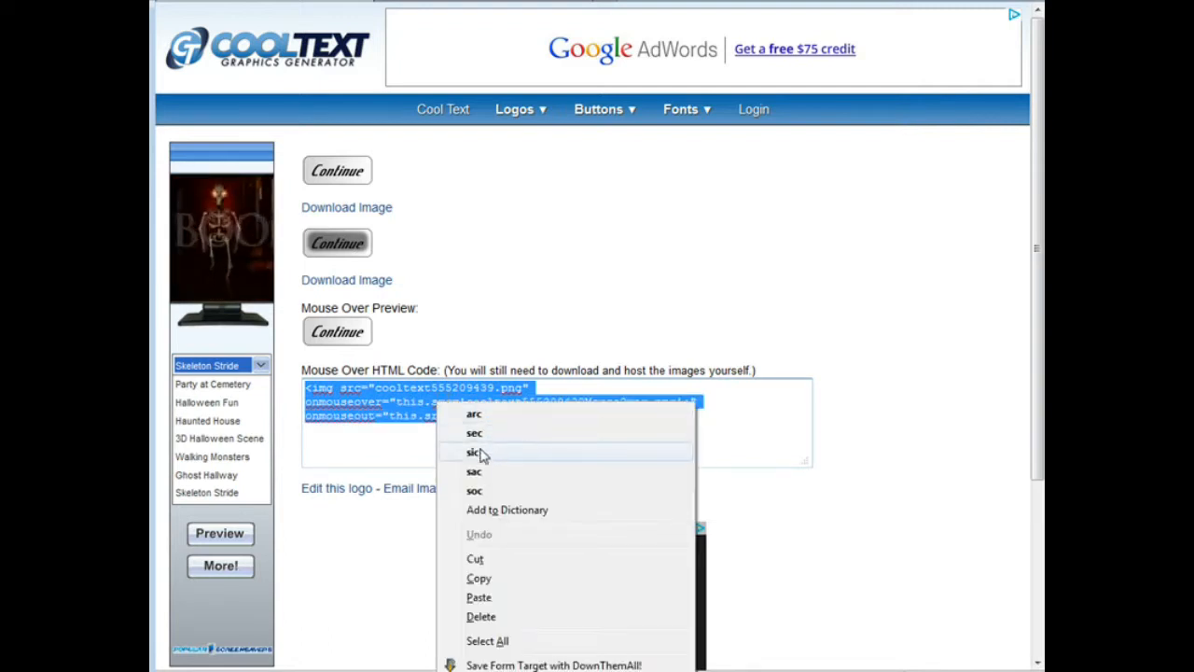
pyautogui.click(480, 578)
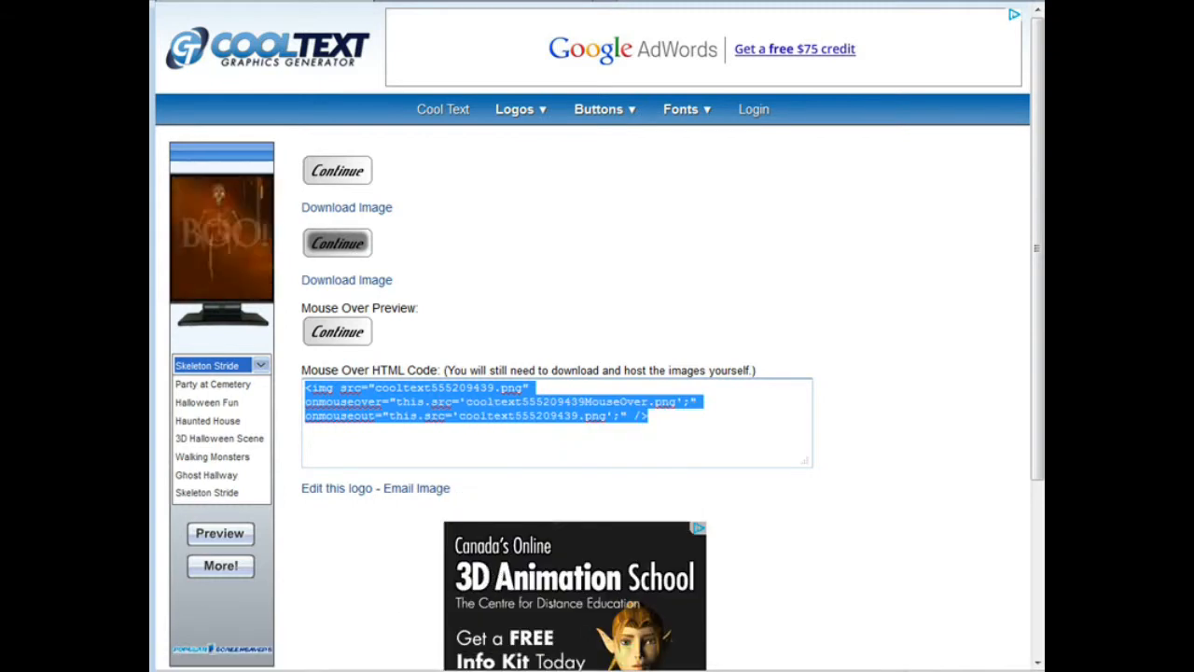
pyautogui.press('super')
pyautogui.write('notepad')
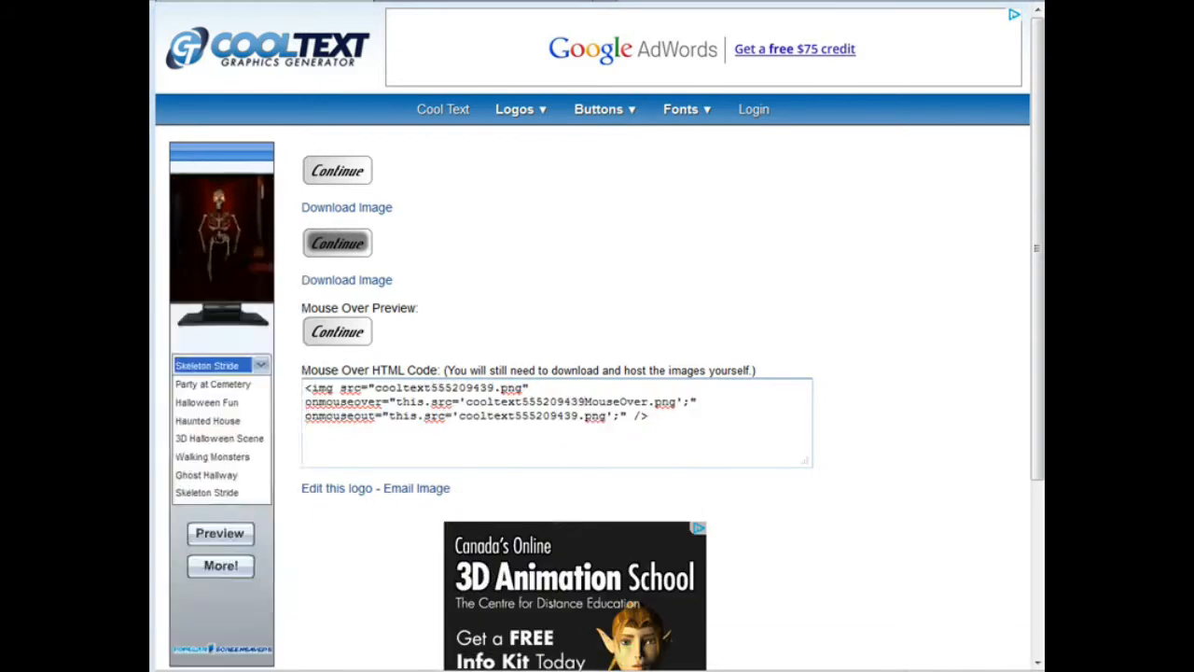
pyautogui.press('Return')
pyautogui.rightClick(357, 251)
pyautogui.click(401, 325)
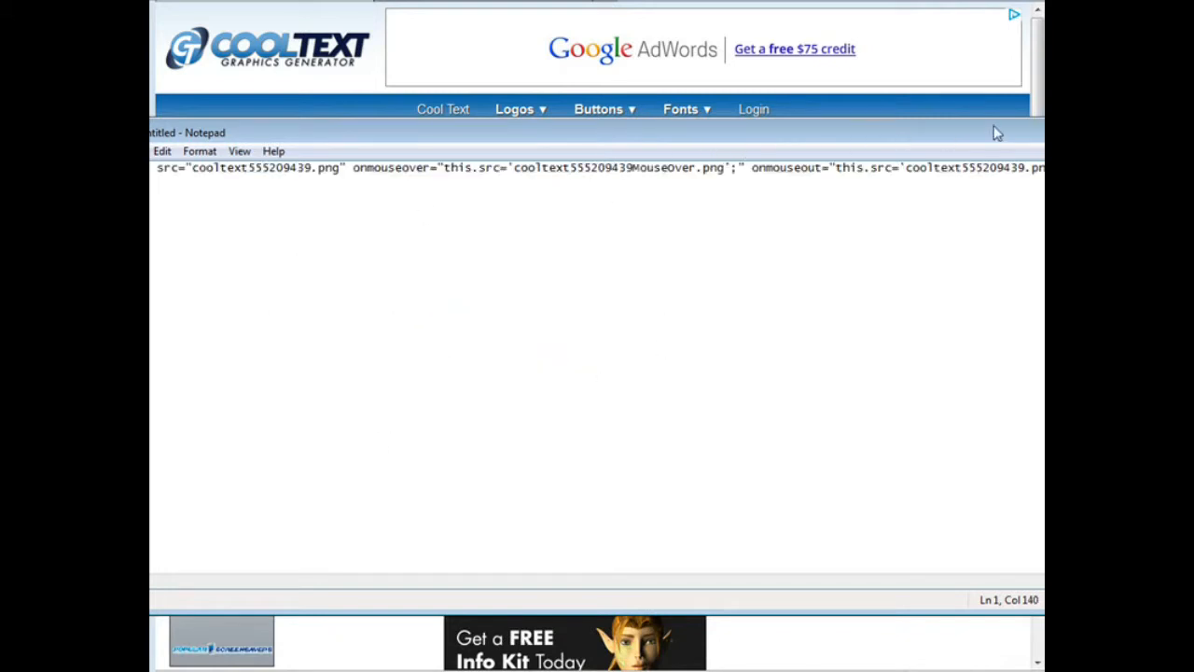
pyautogui.click(1153, 126)
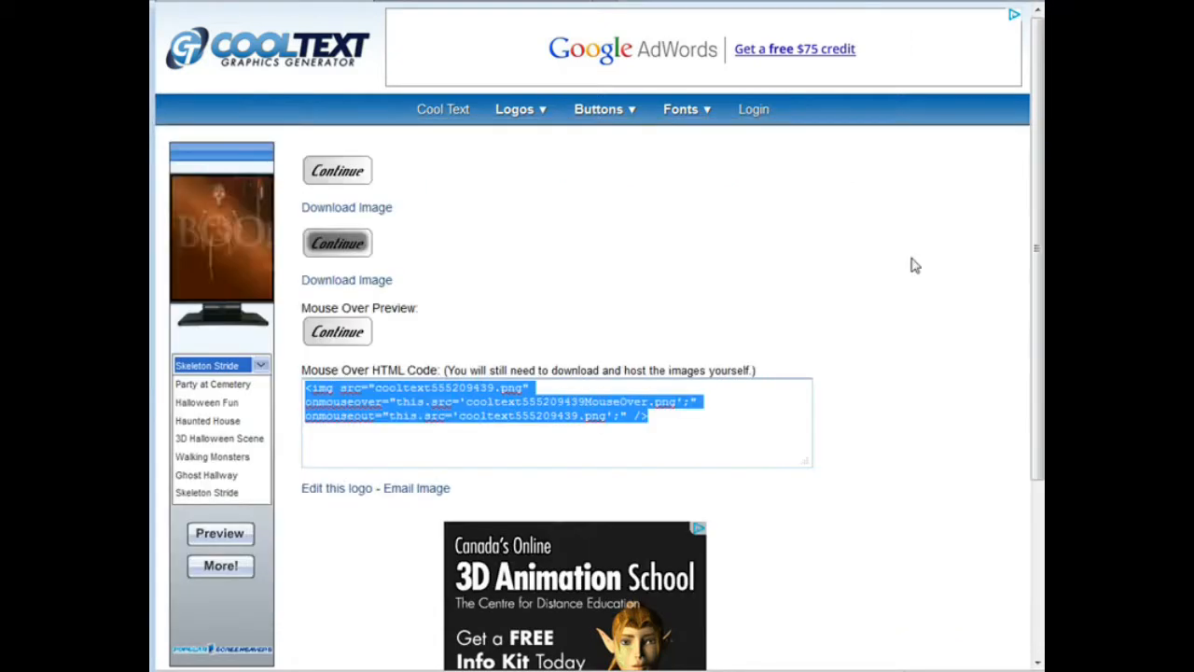
# Download the mouse-over version of the Continue button and save it as cooltext555209439MouseOver.png.
pyautogui.click(767, 416)
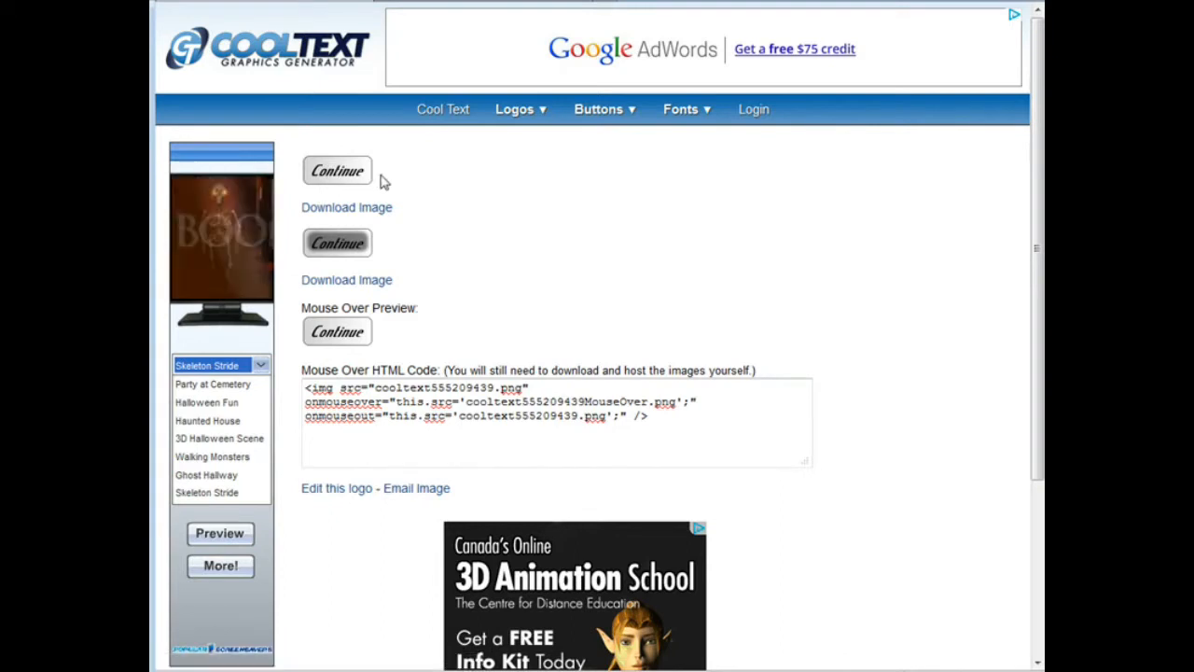
pyautogui.click(379, 282)
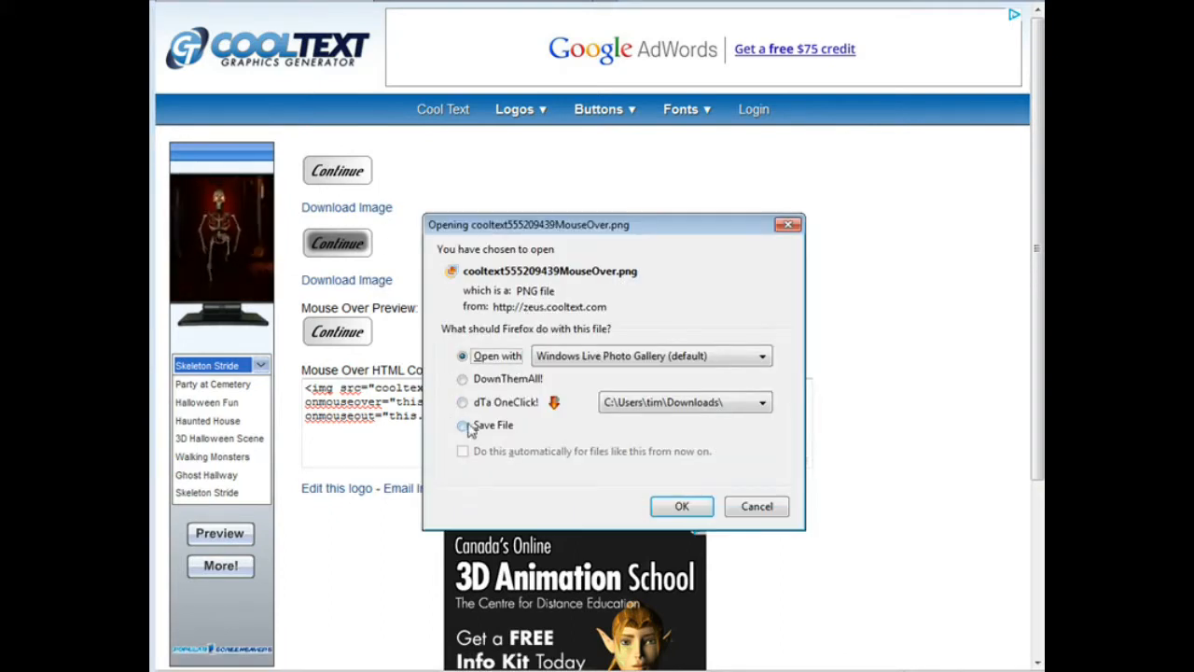
pyautogui.click(463, 426)
pyautogui.click(681, 505)
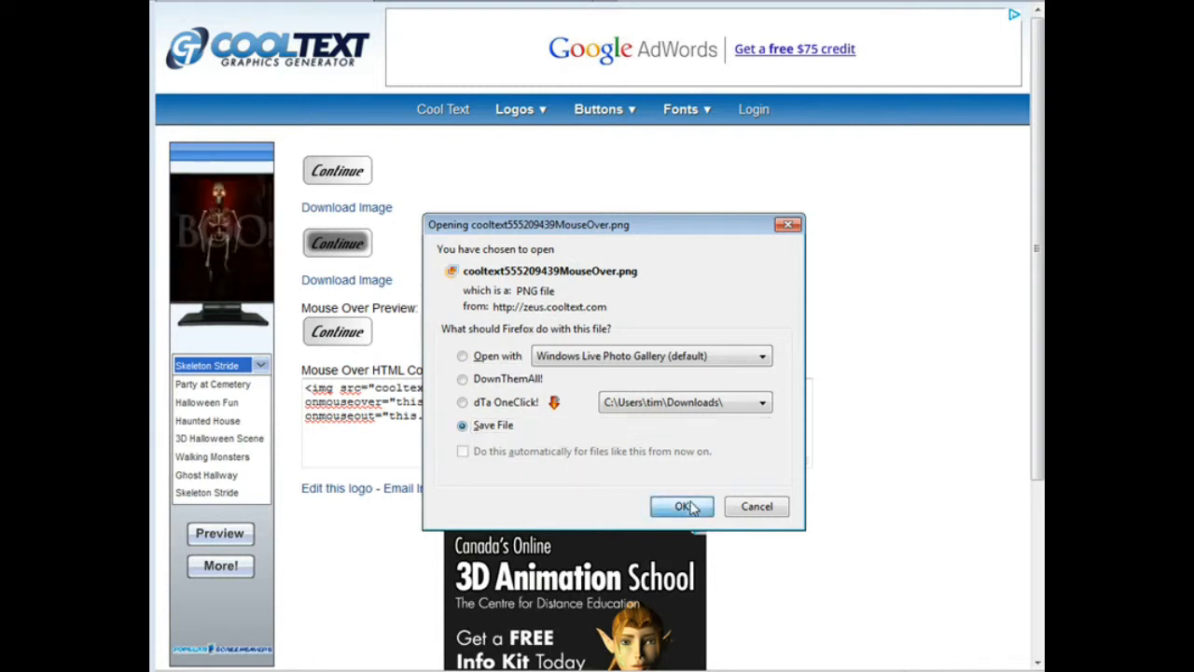
pyautogui.click(782, 514)
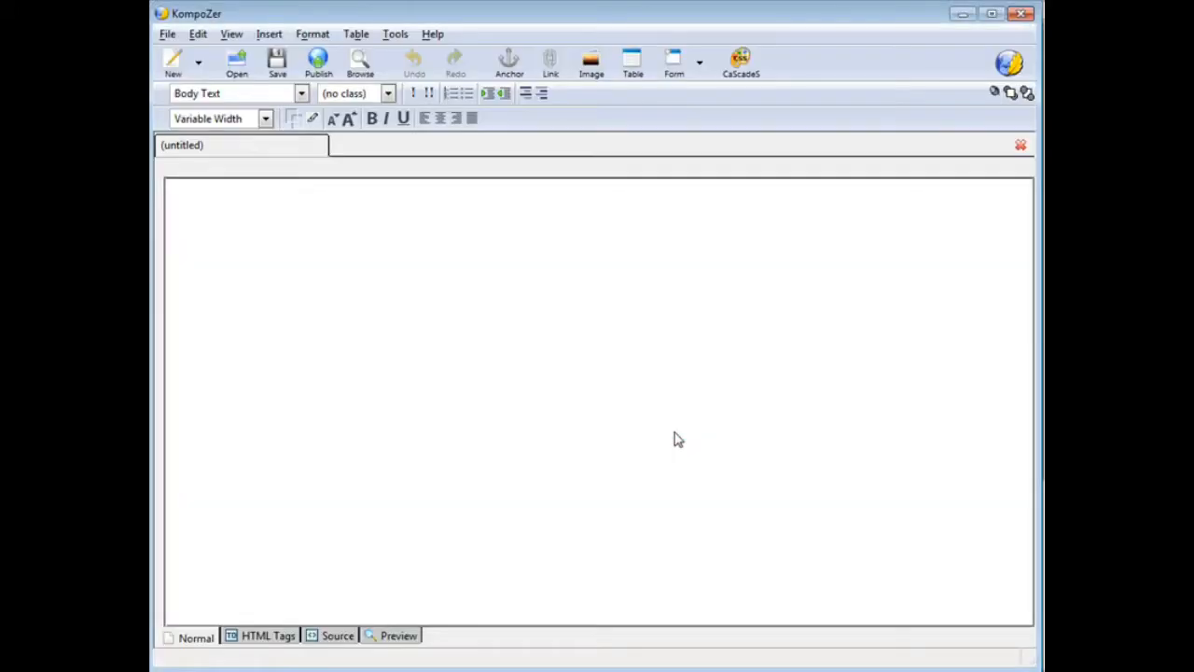
# Switch to KompoZer and open index.html from the test-site folder.
pyautogui.click(235, 65)
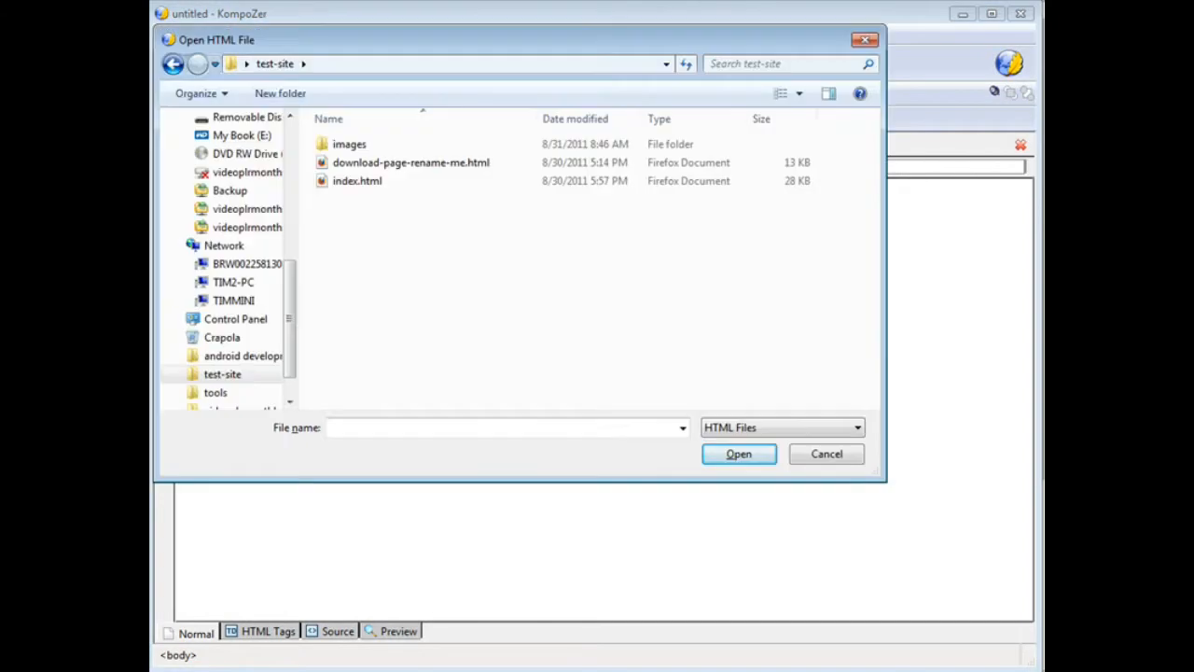
pyautogui.click(350, 182)
pyautogui.click(738, 454)
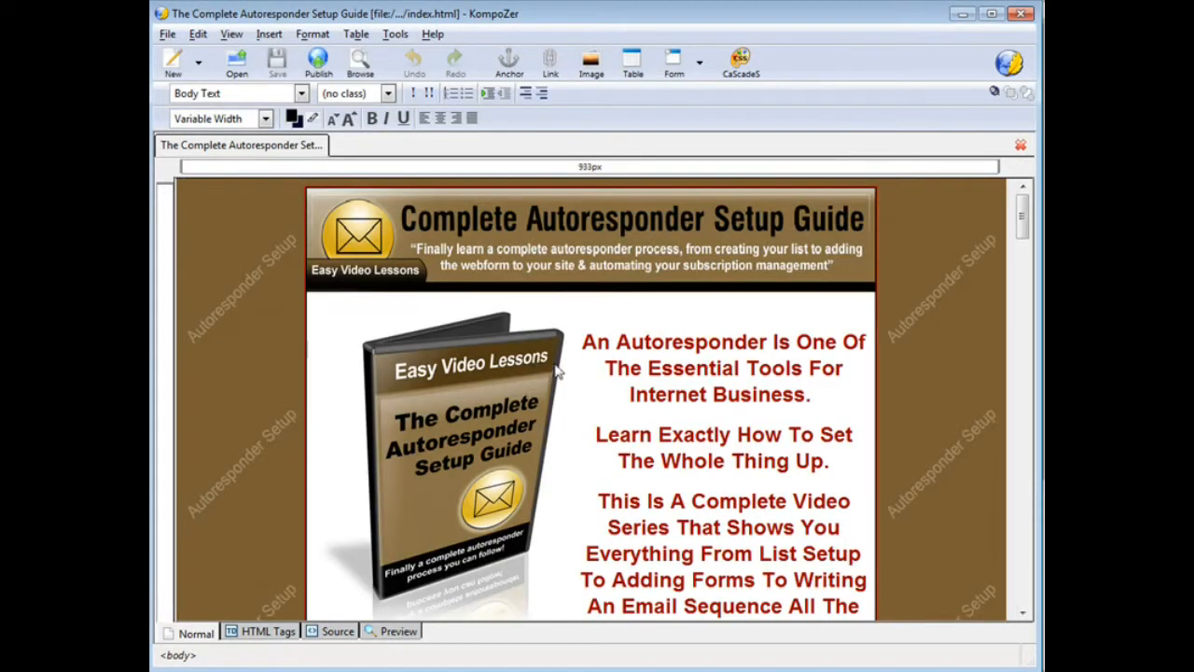
pyautogui.scroll(-10, 591, 364)
pyautogui.scroll(-20, 591, 367)
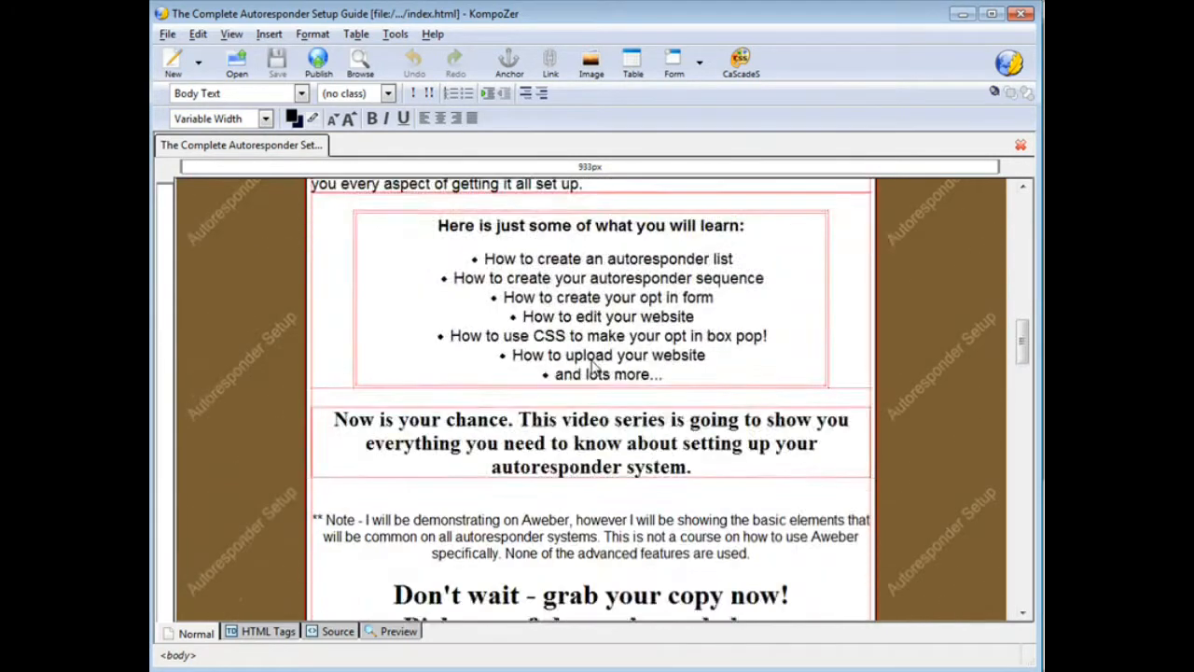
# Add an empty line below "Your Name" near the end of the page.
pyautogui.scroll(-15, 602, 375)
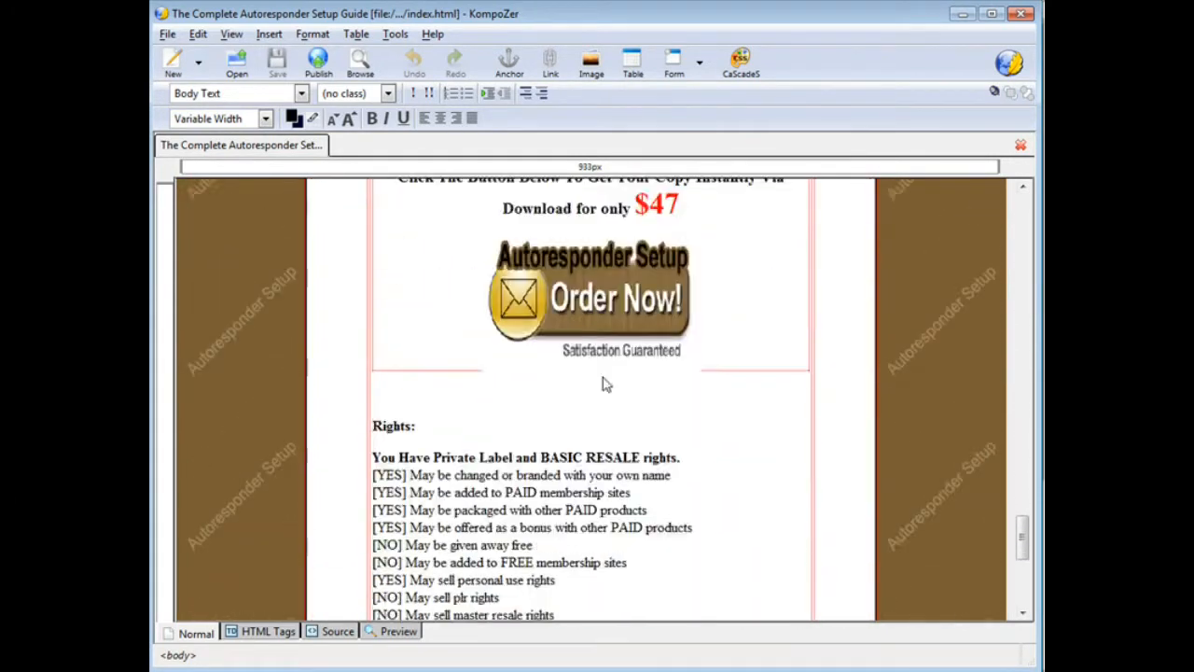
pyautogui.click(404, 464)
pyautogui.press('Return')
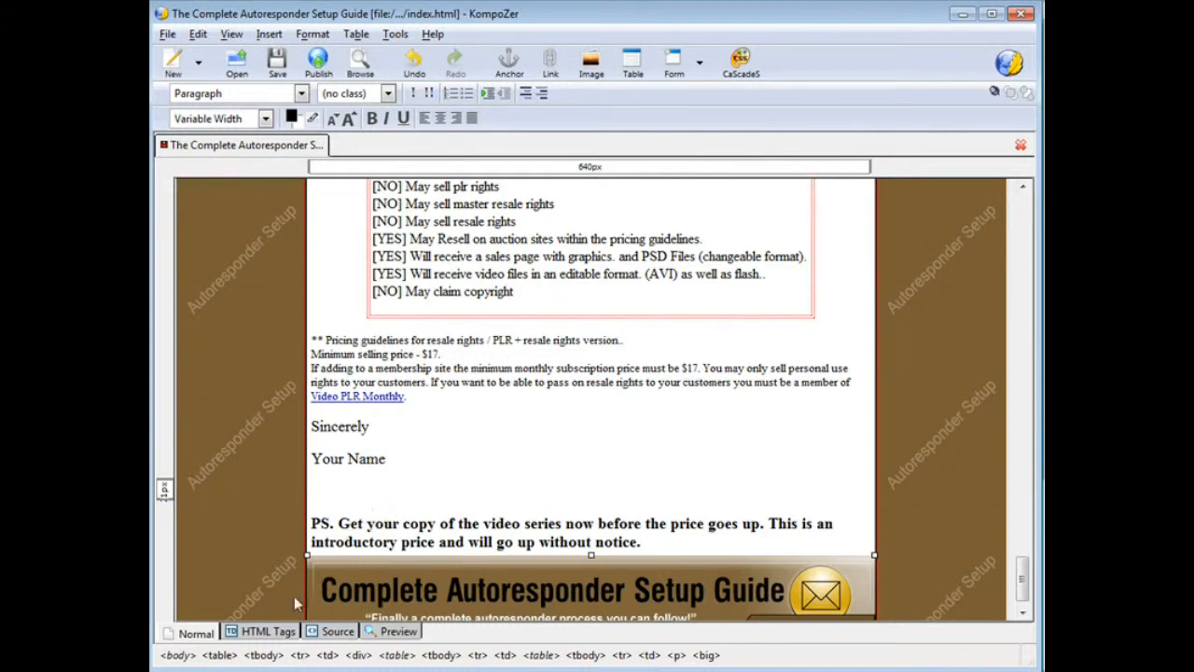
# Copy the mouse-over code from Notepad, switch back to KompoZer and paste it as HTML to insert at the empty line.
pyautogui.hotkey('alt', 'Tab')
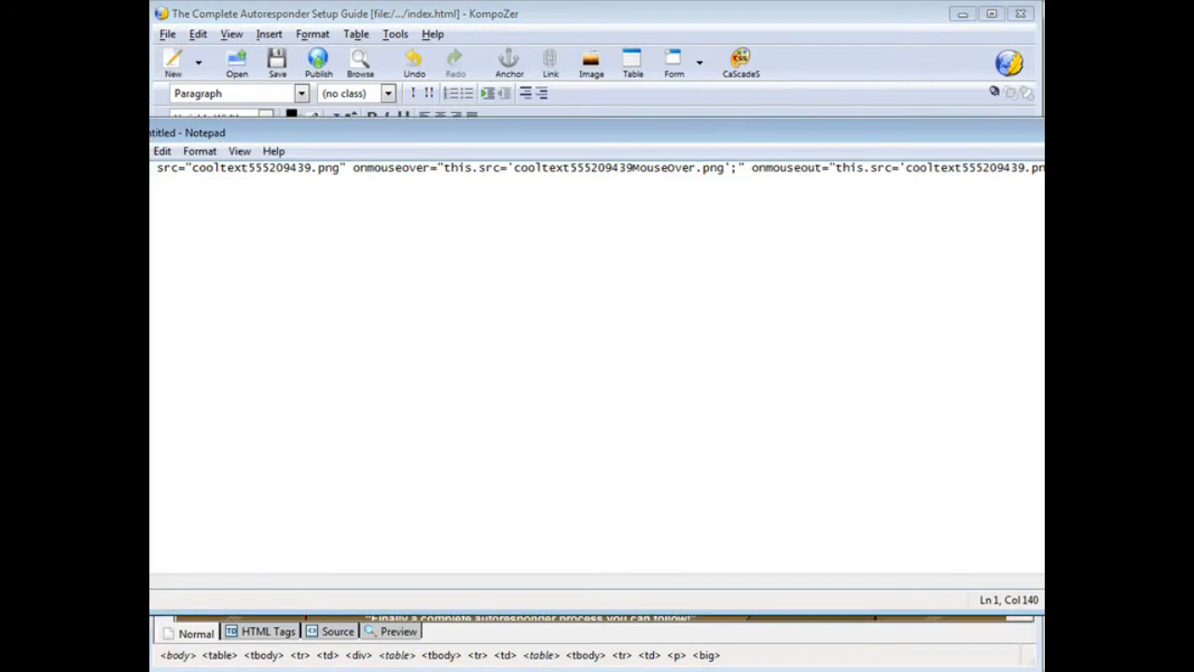
pyautogui.moveTo(155, 169); pyautogui.dragTo(1043, 172)
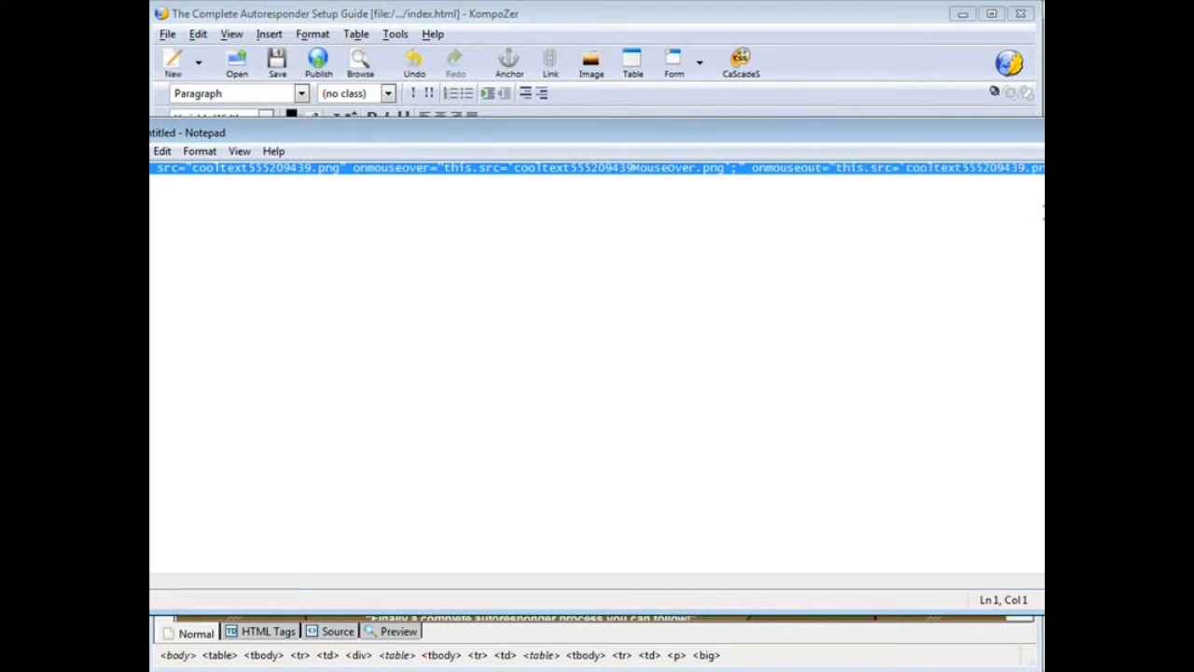
pyautogui.hotkey('alt', 'Tab')
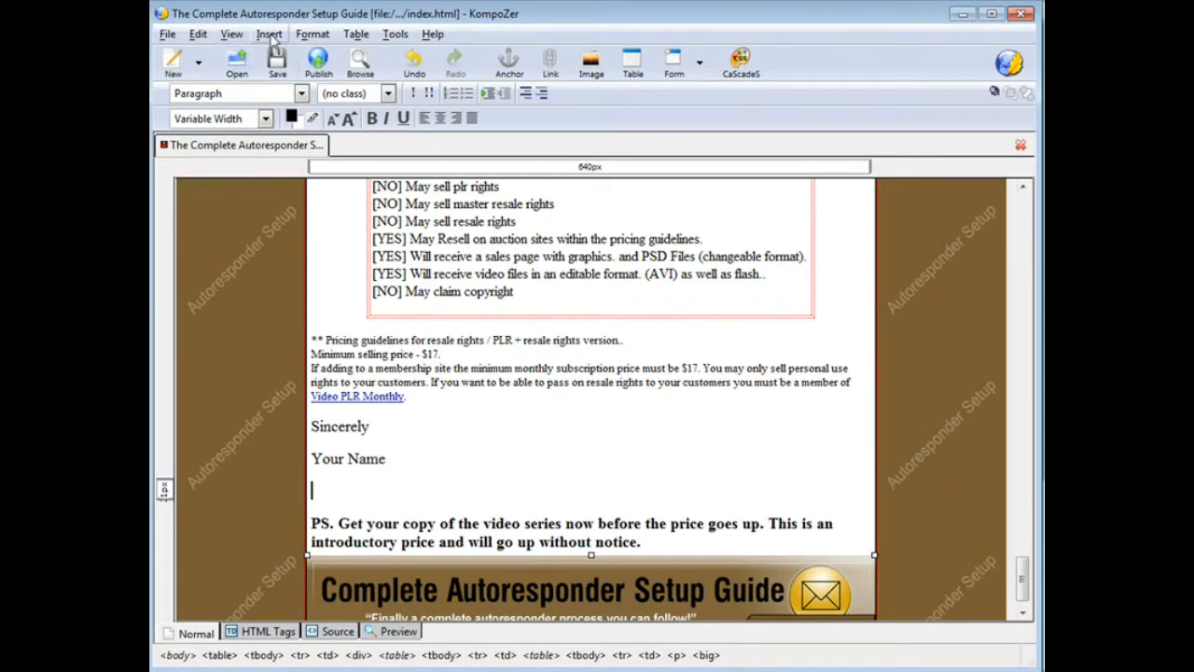
pyautogui.click(269, 35)
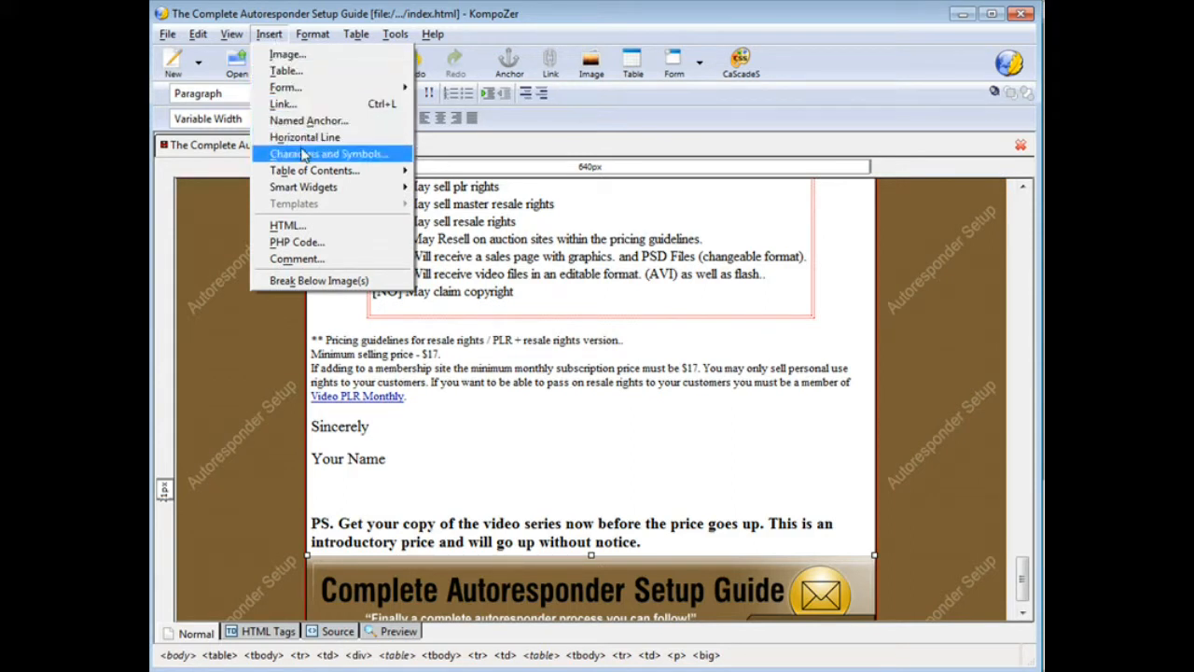
pyautogui.click(288, 225)
pyautogui.rightClick(269, 160)
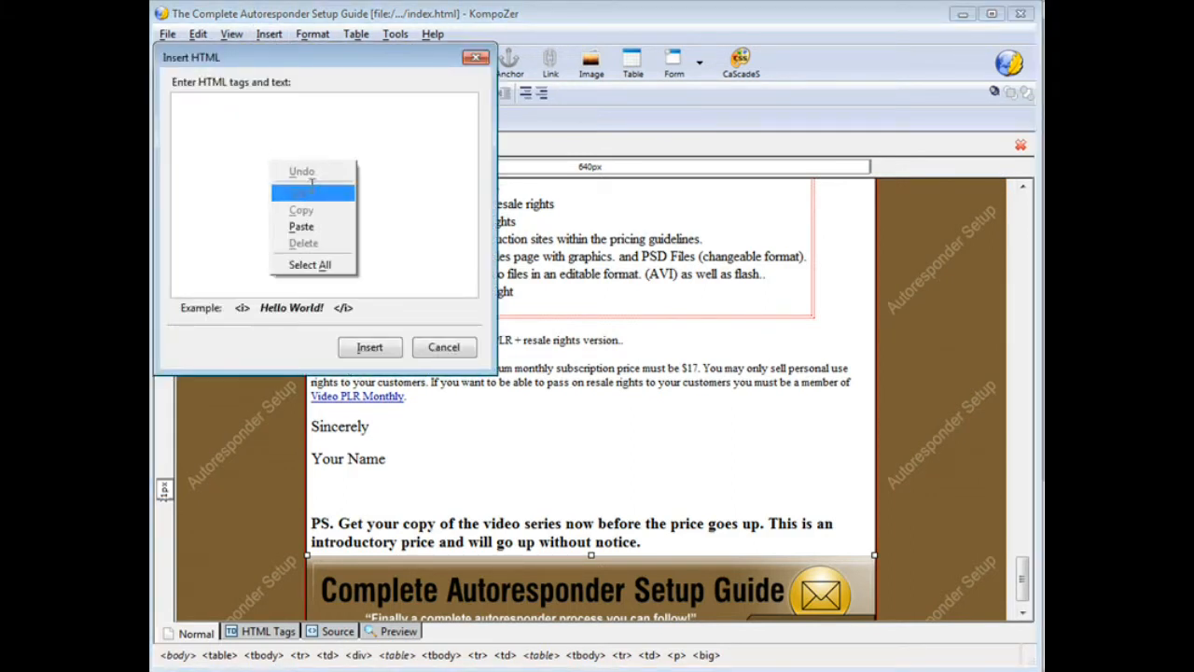
pyautogui.click(302, 227)
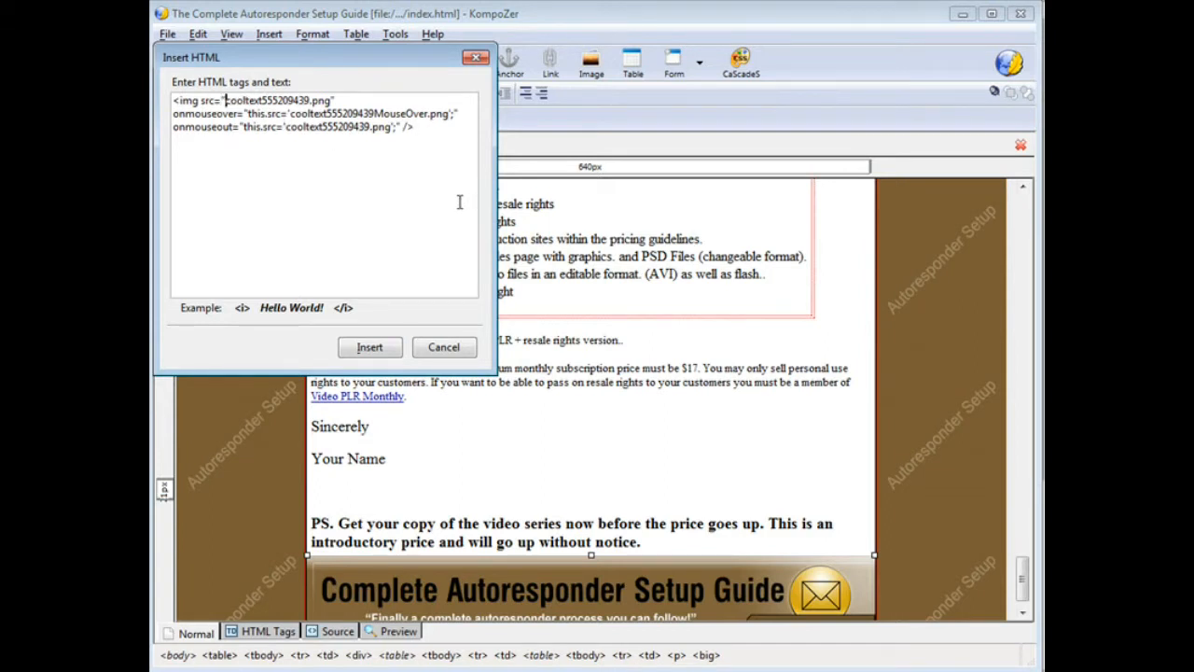
# Prefix all three image file names in the code with images/ and insert the HTML into the page.
pyautogui.write('mage')
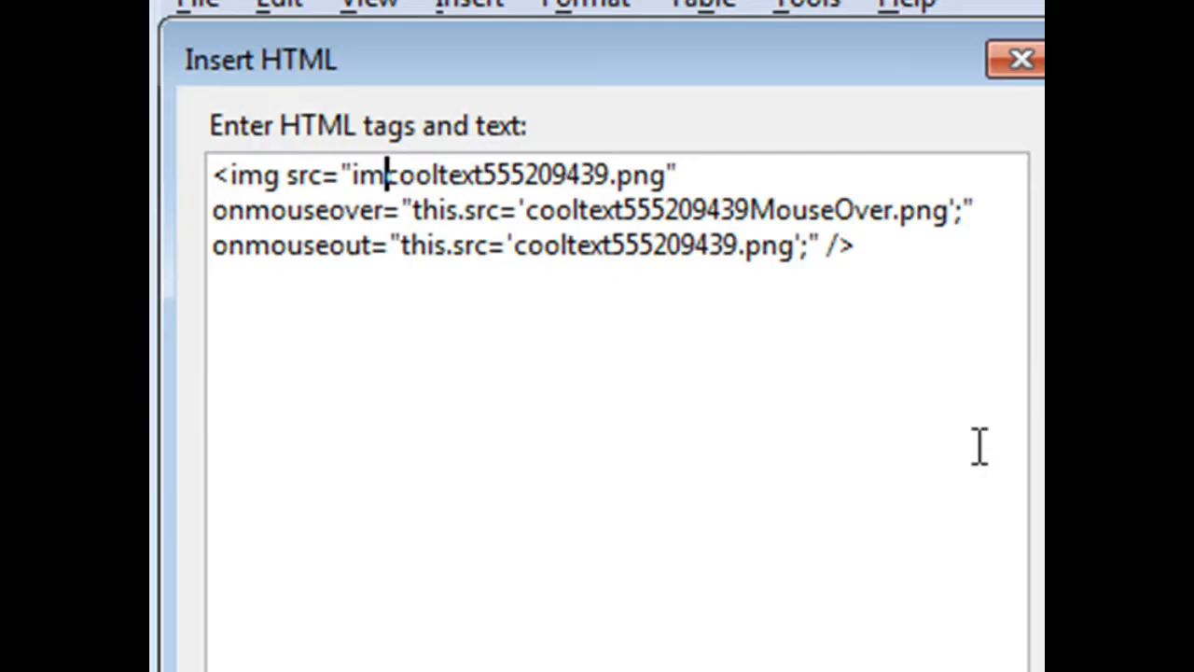
pyautogui.write('s/')
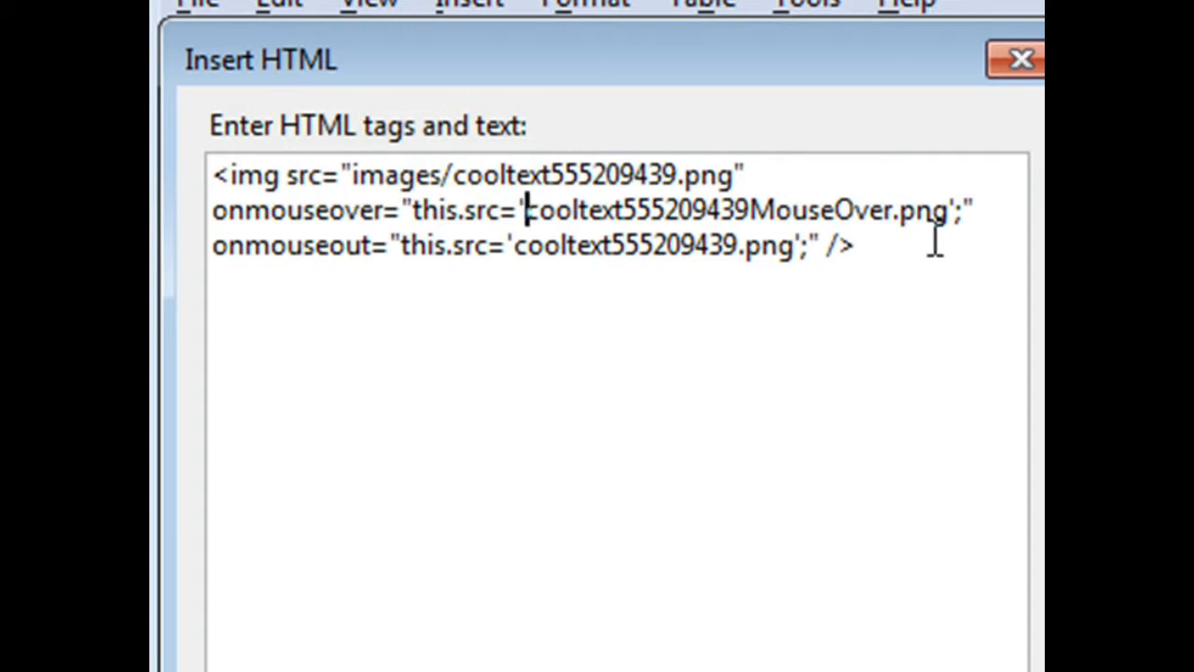
pyautogui.write('ima')
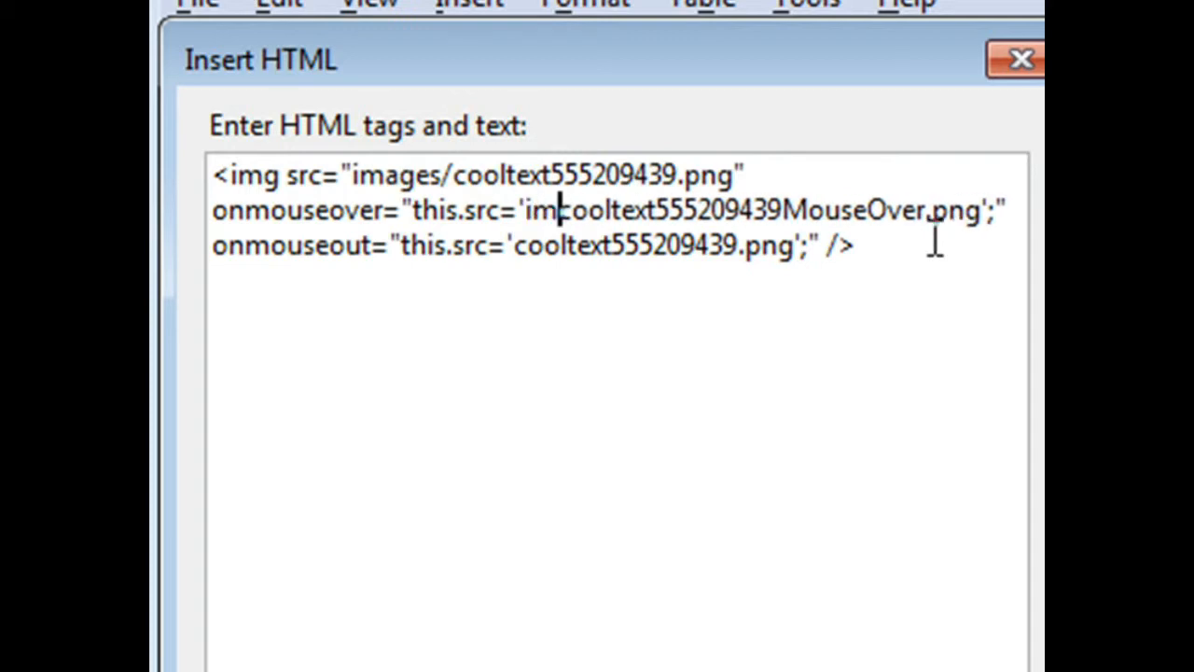
pyautogui.write('ges')
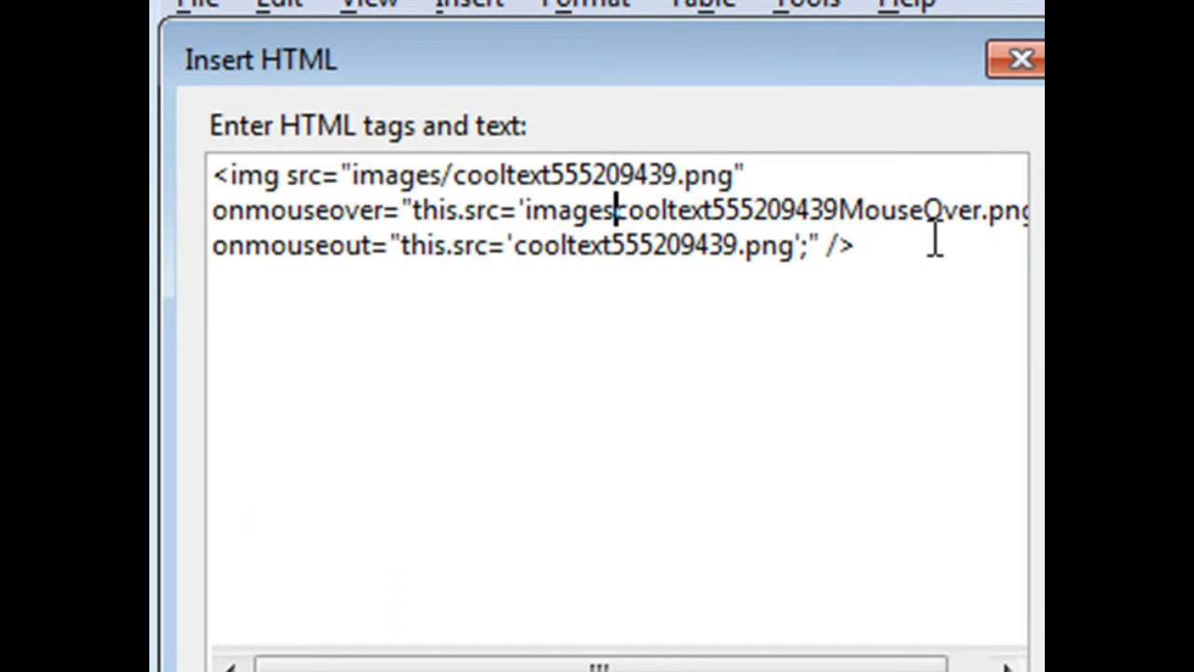
pyautogui.write('/')
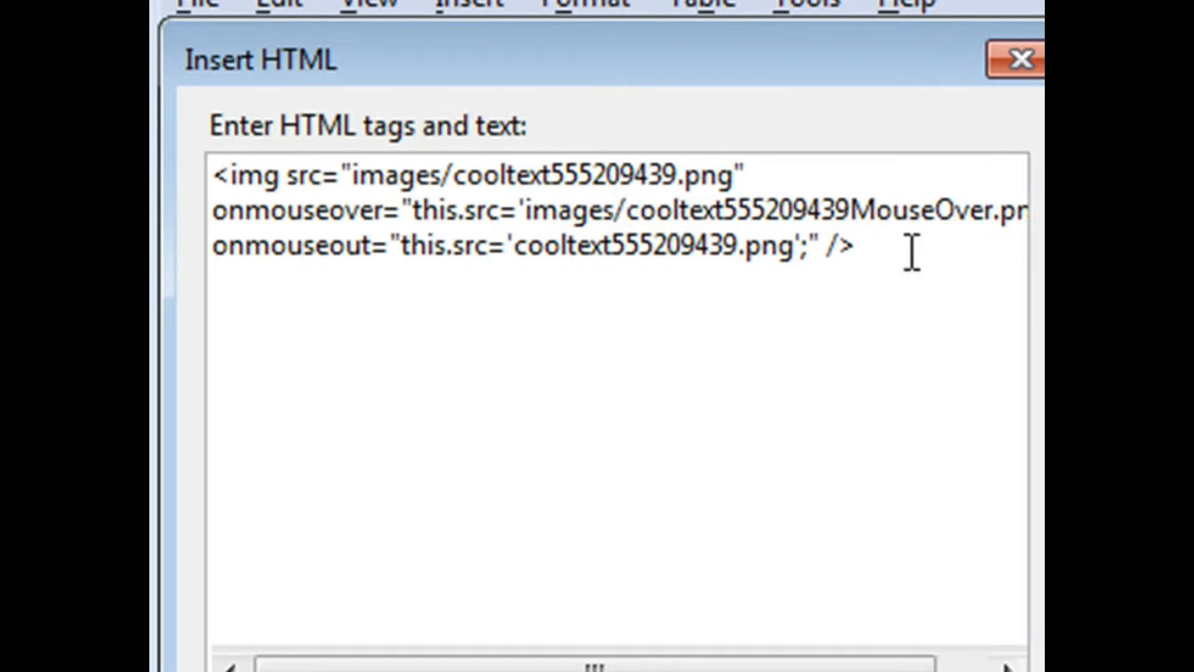
pyautogui.click(516, 248)
pyautogui.write('im')
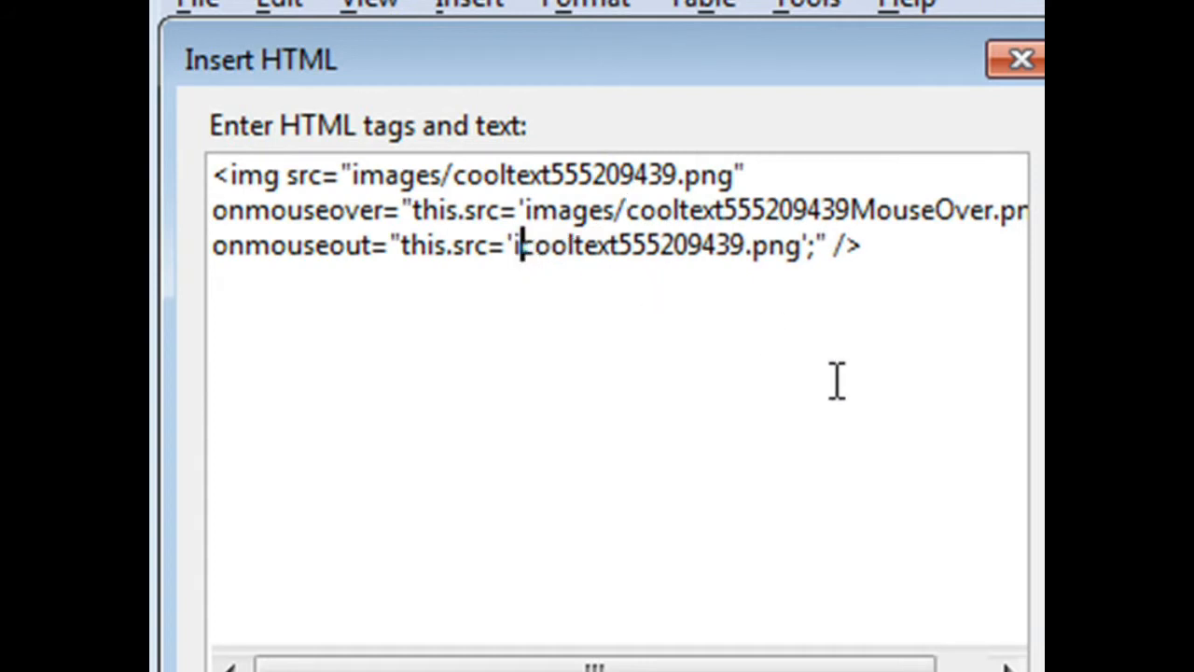
pyautogui.write('ages')
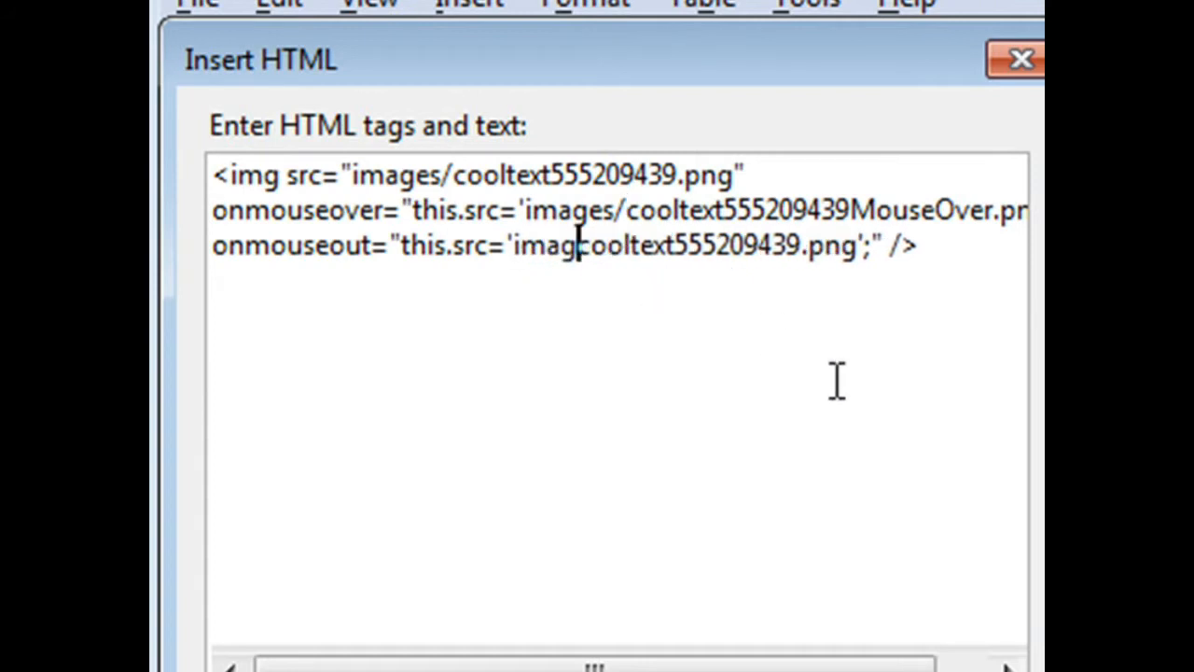
pyautogui.write('/')
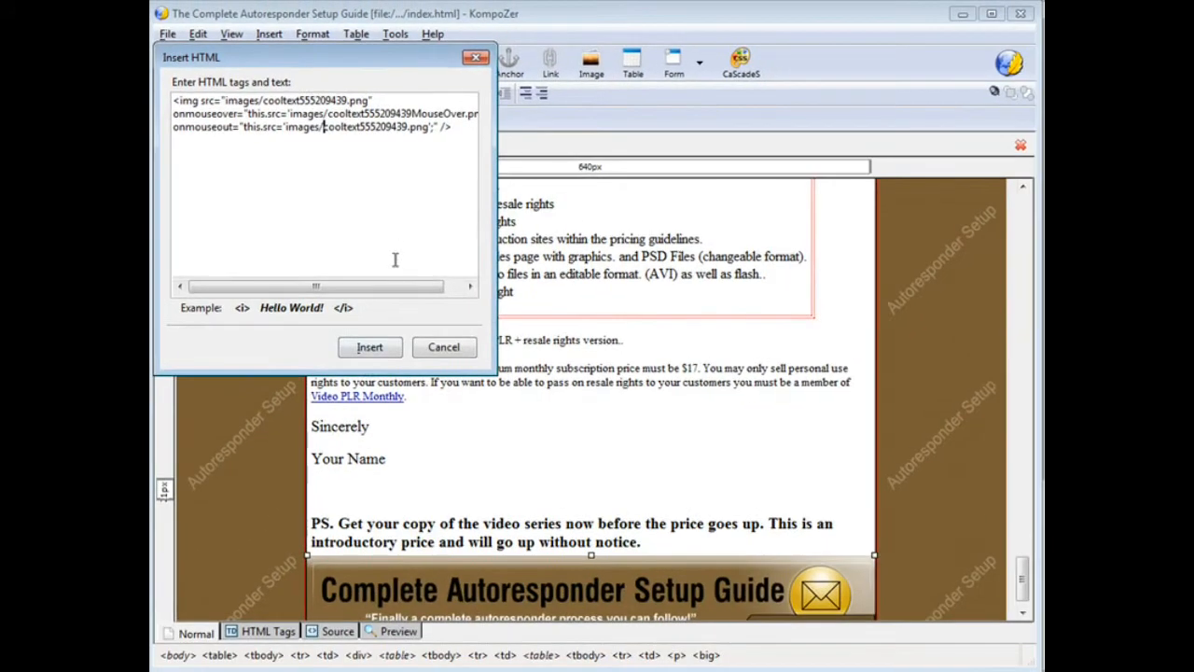
pyautogui.click(371, 348)
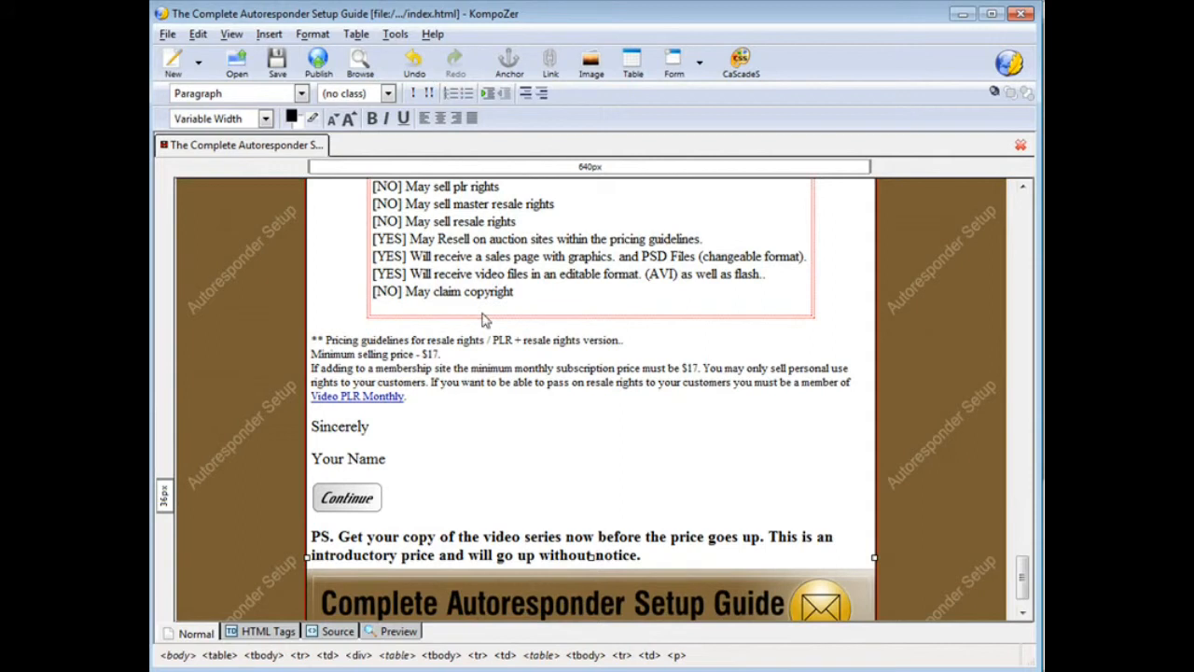
# Save the page and open index.html from the test-site folder in the browser, down to the Continue button.
pyautogui.click(276, 67)
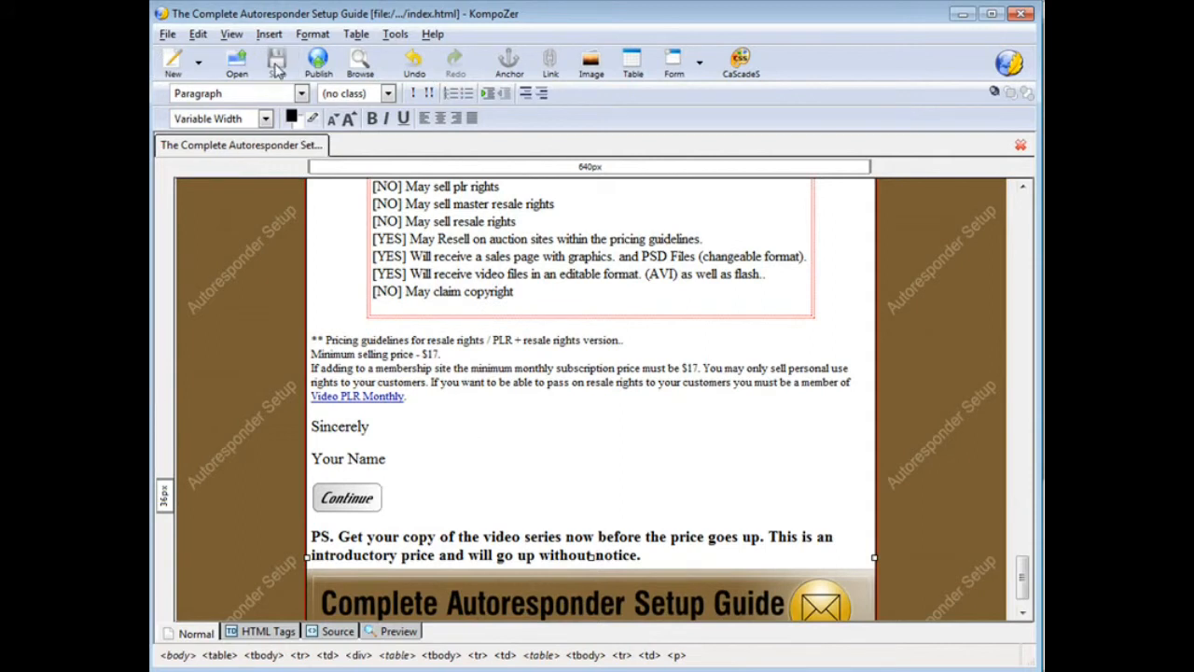
pyautogui.click(963, 15)
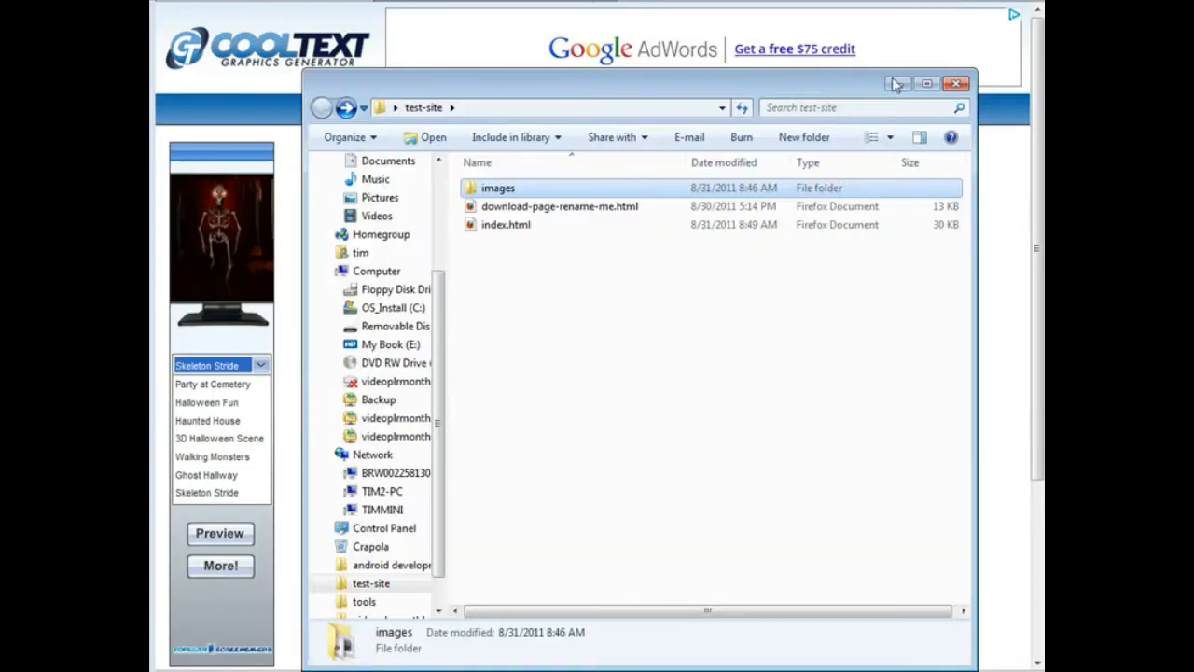
pyautogui.doubleClick(495, 226)
pyautogui.scroll(-20, 582, 385)
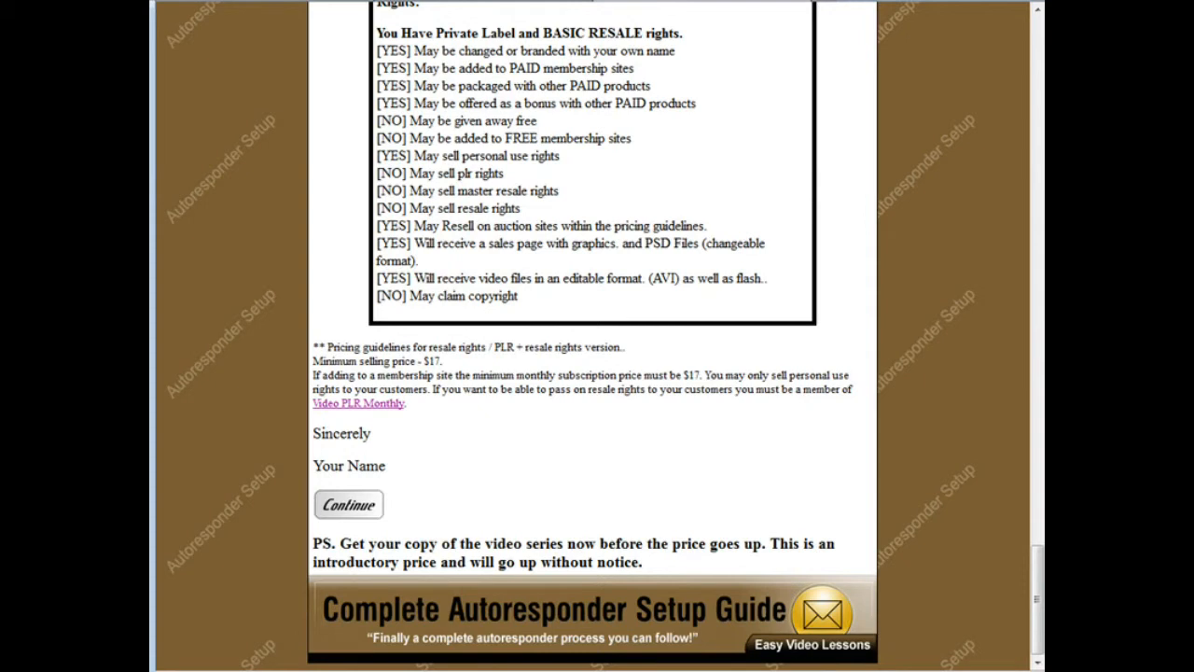
pyautogui.hotkey('alt', 'Tab')
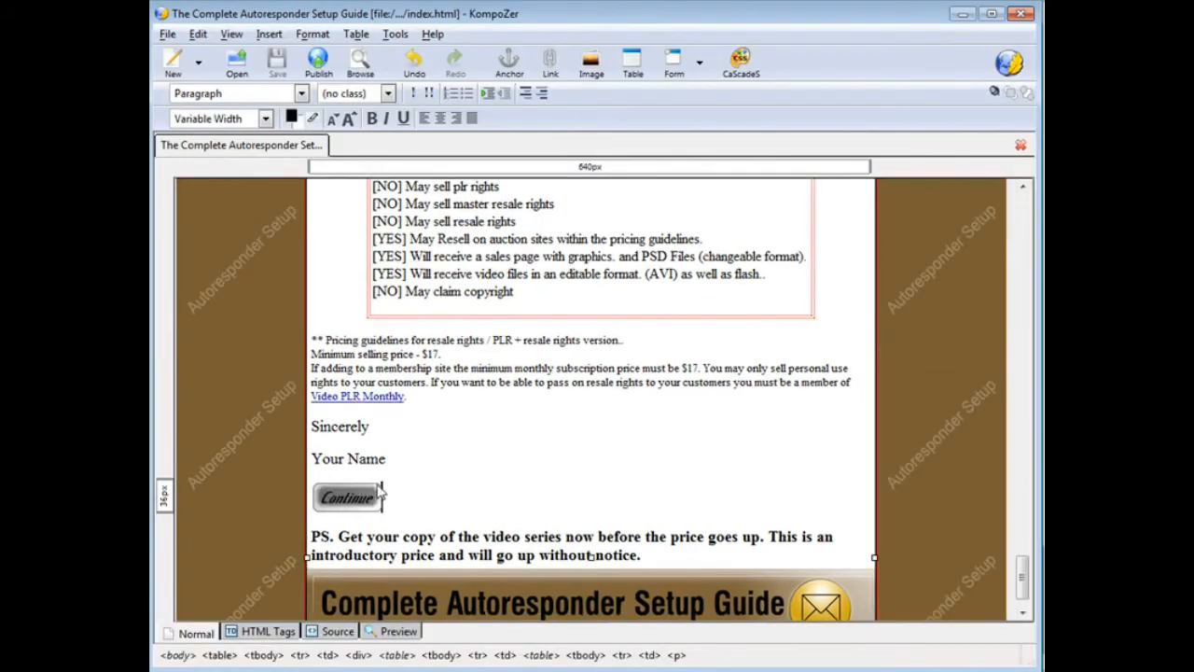
pyautogui.click(355, 502)
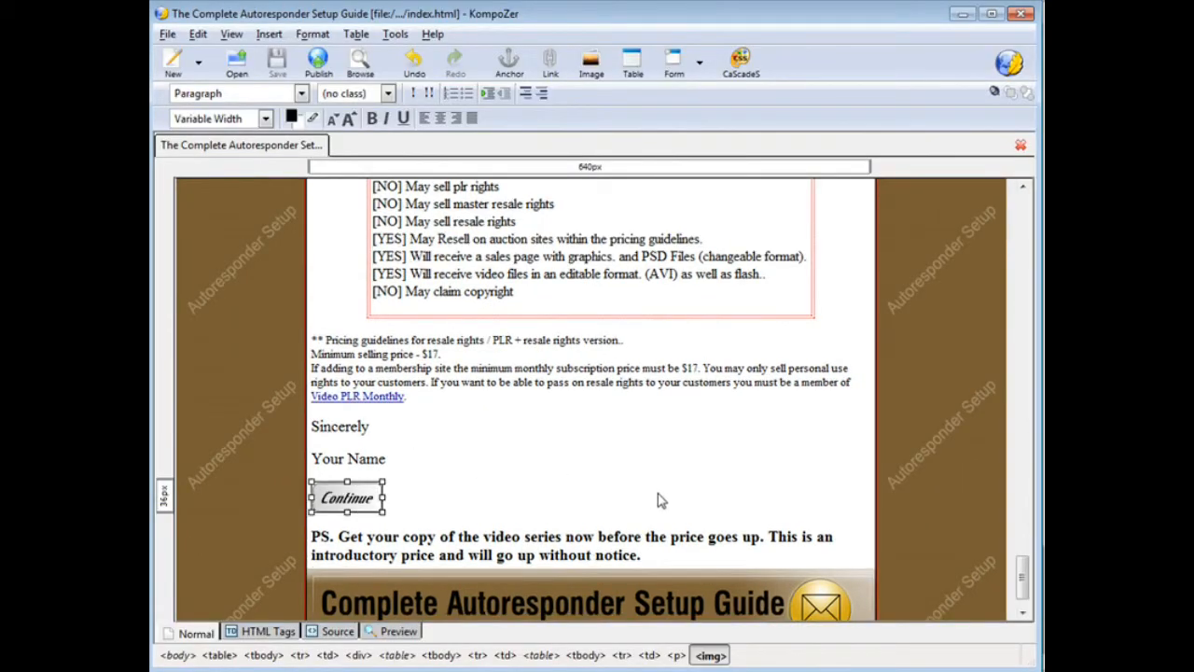
pyautogui.click(551, 62)
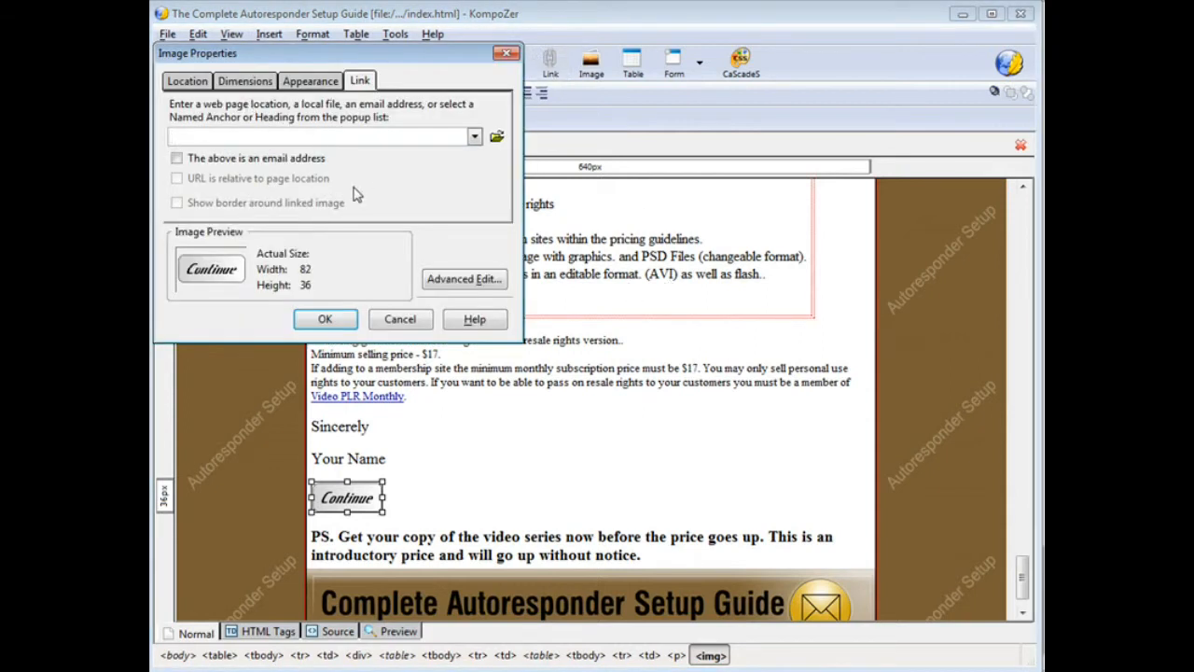
pyautogui.write('http://google.com')
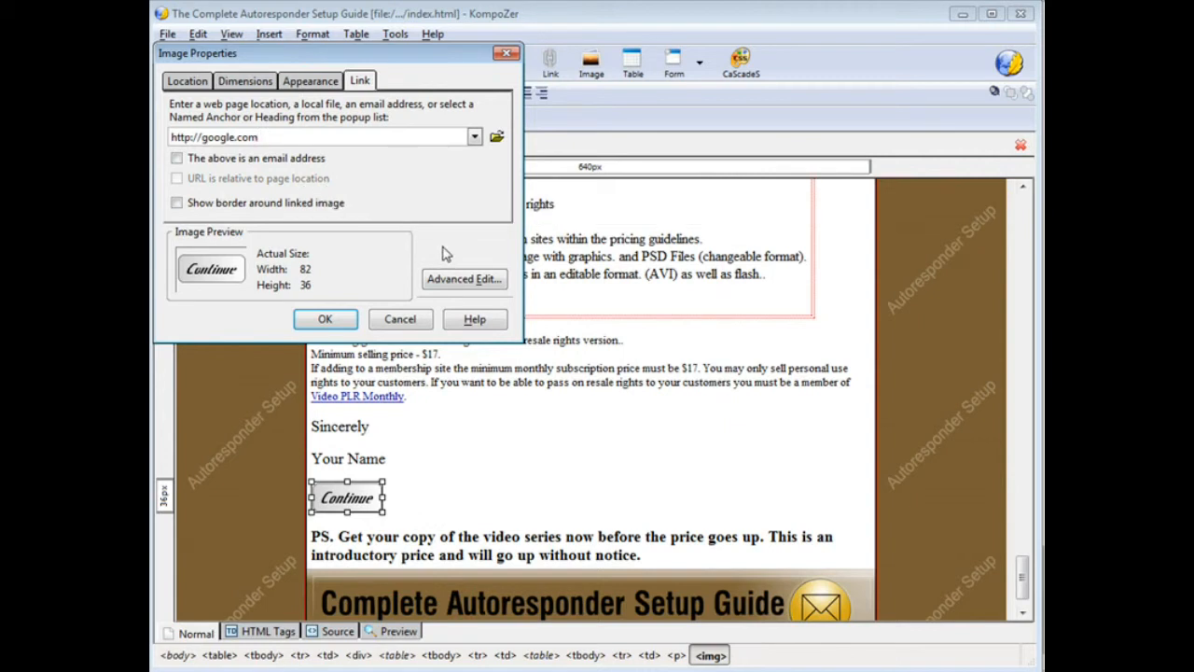
pyautogui.click(326, 321)
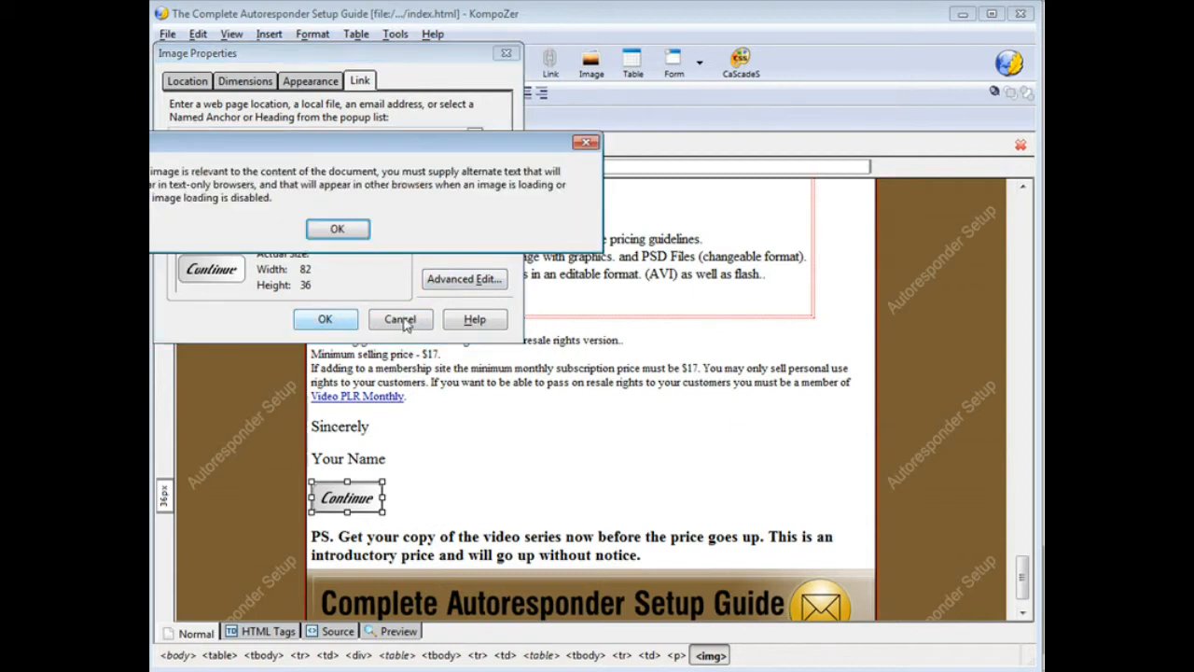
pyautogui.click(338, 230)
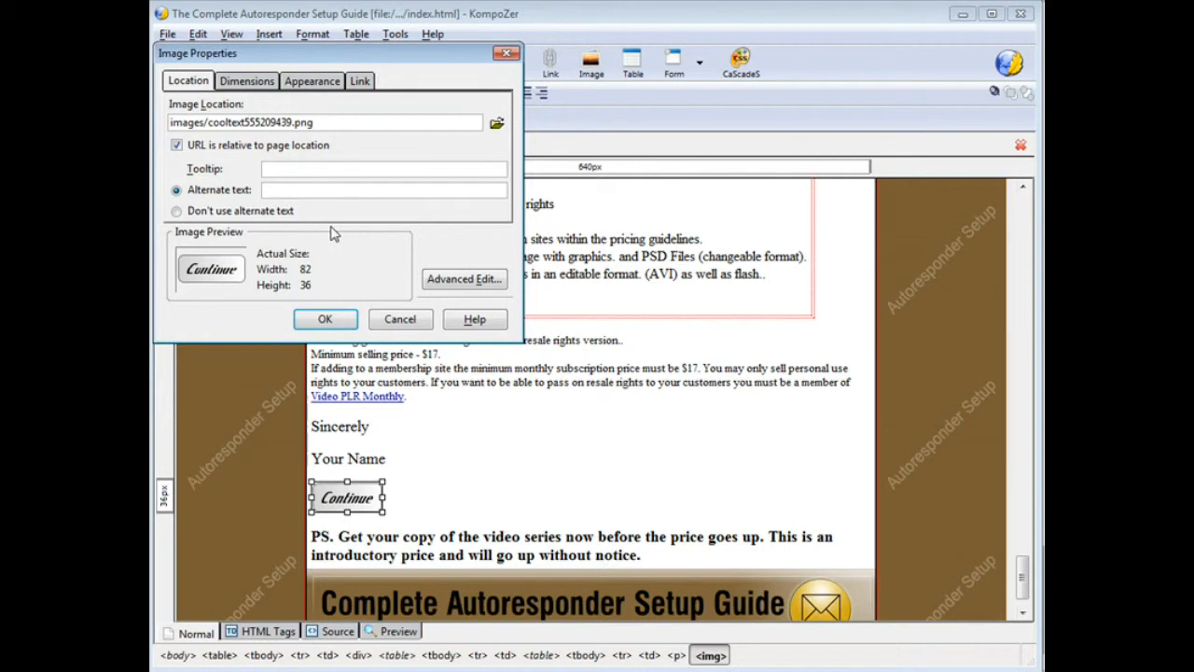
pyautogui.click(176, 211)
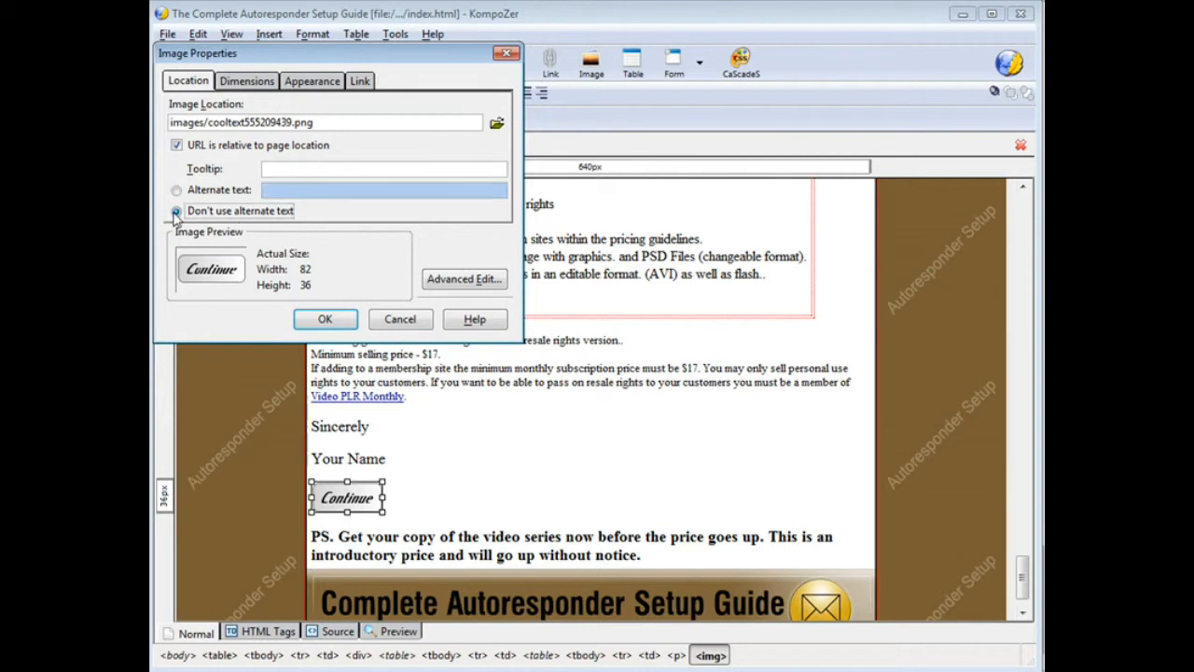
pyautogui.click(332, 320)
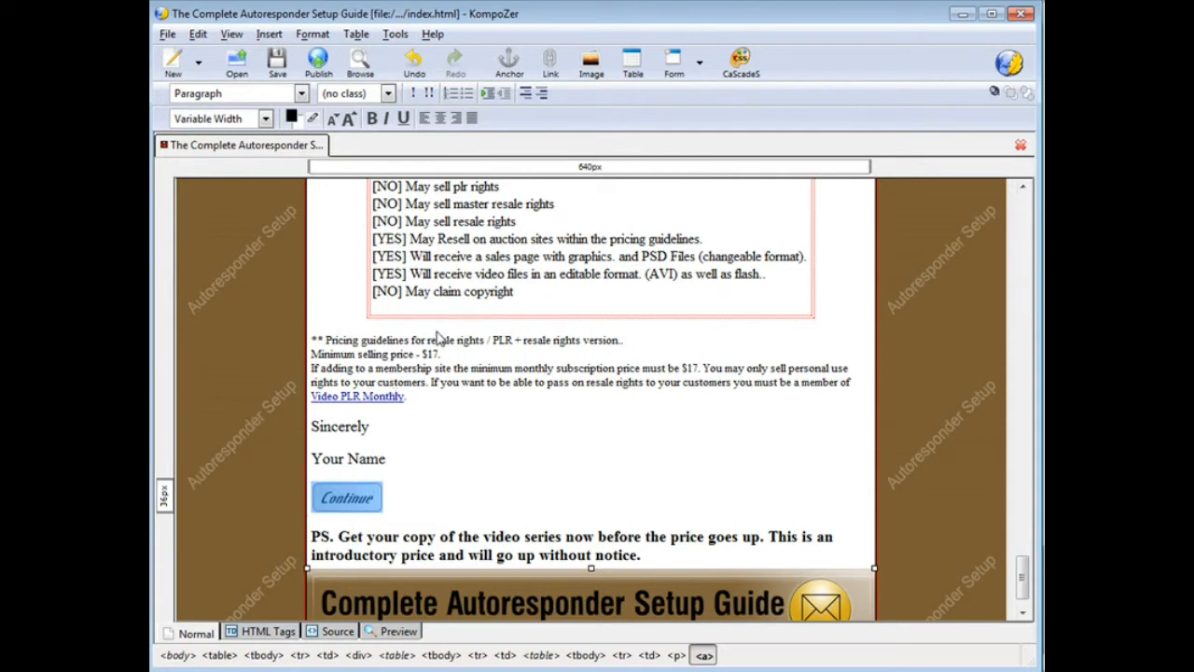
# Set the Continue button's link to open in a new window.
pyautogui.click(558, 72)
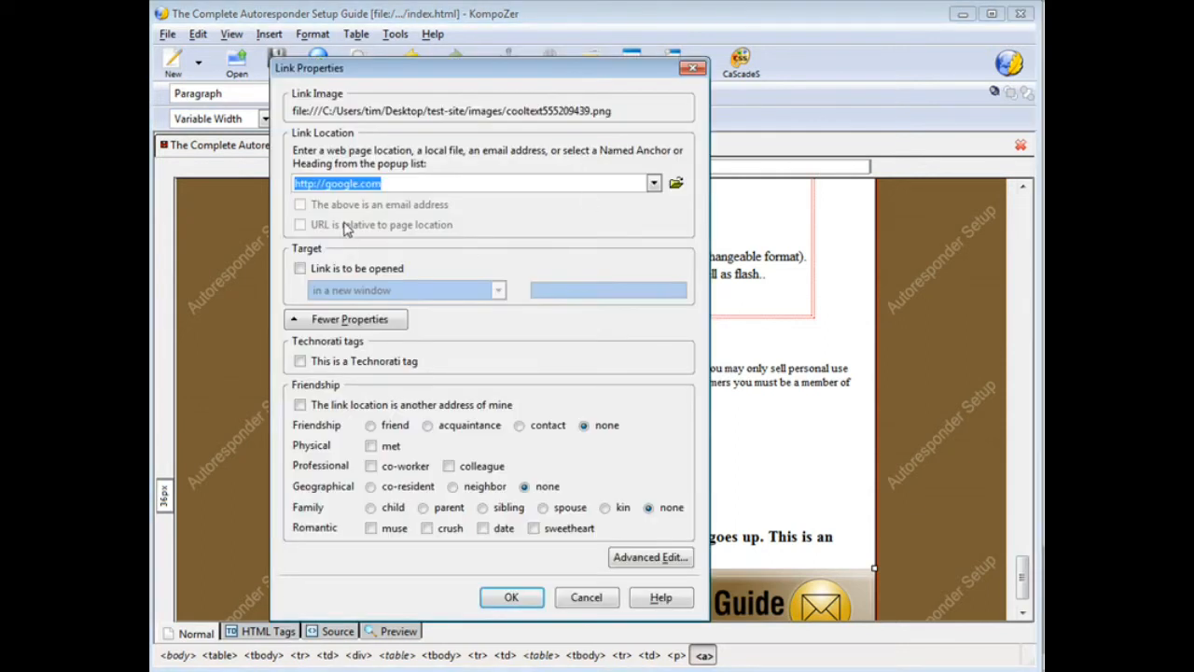
pyautogui.click(300, 269)
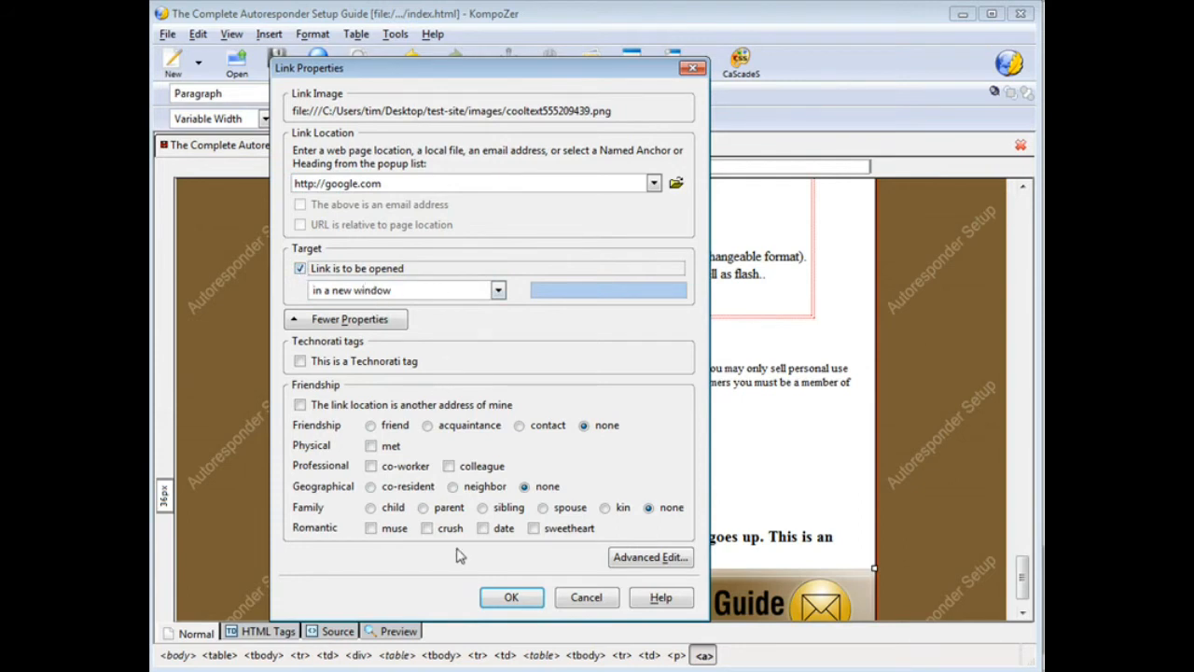
pyautogui.click(512, 597)
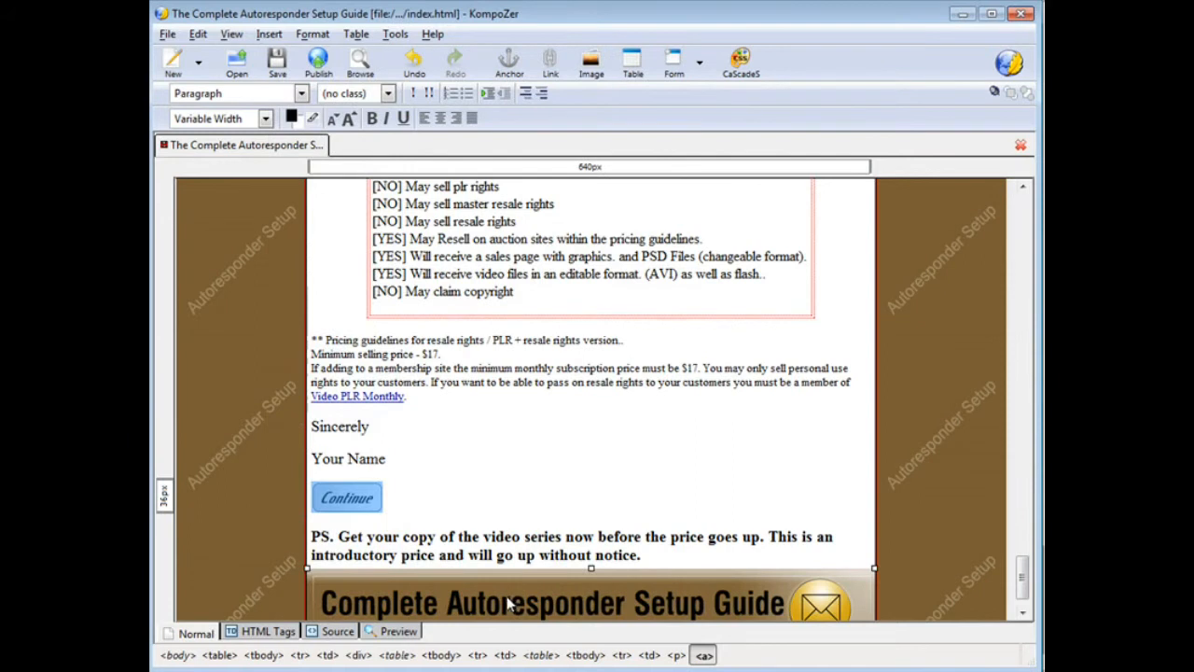
# Save the page and test the Continue button's link in the browser.
pyautogui.click(278, 63)
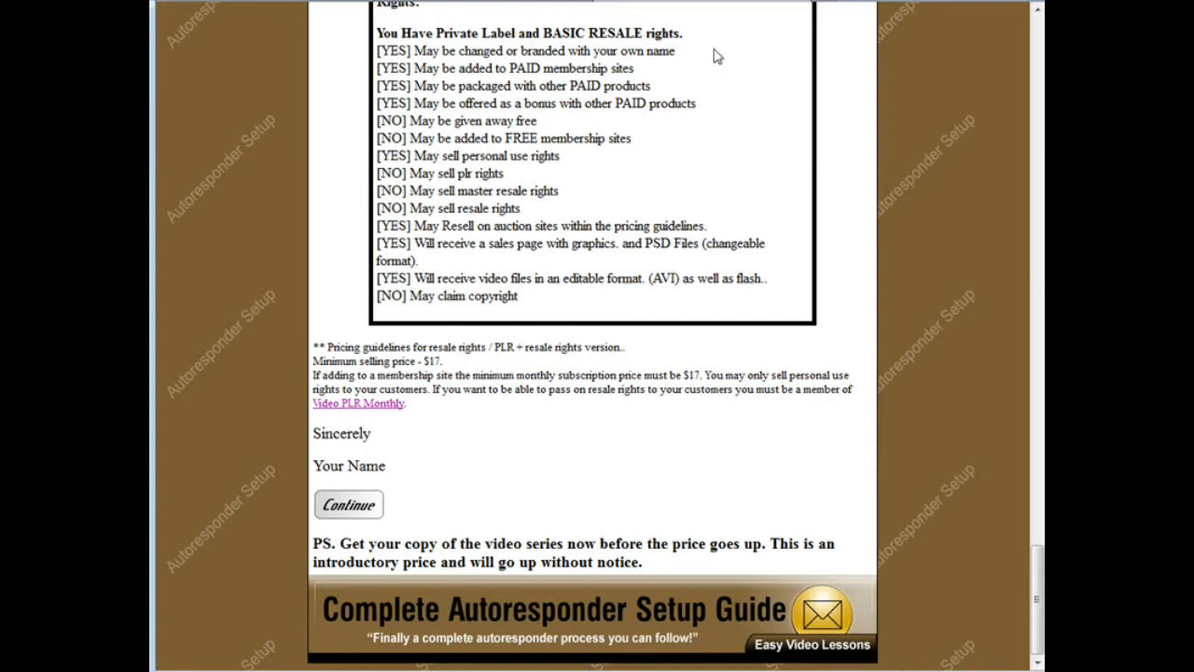
pyautogui.click(364, 505)
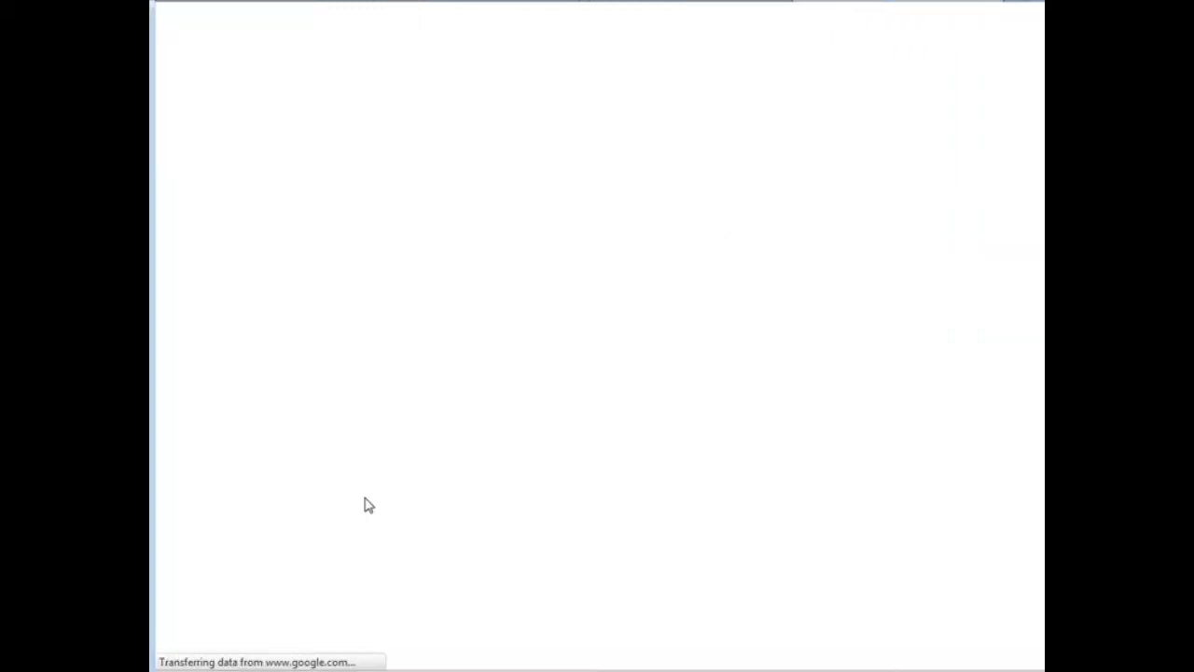